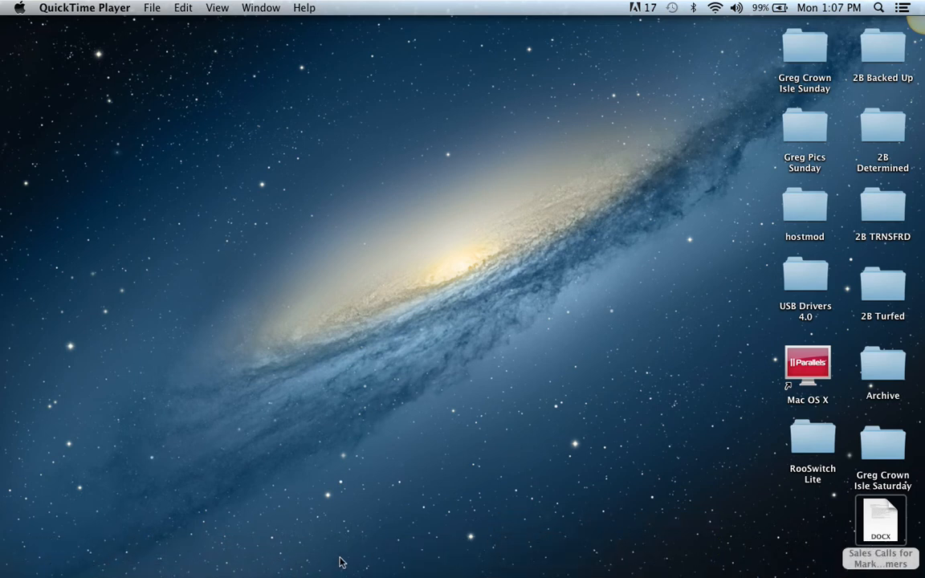
# Switch to Mail and open the "Article For Posting: Odyssey's New Arm Lock Putters - 24" message to review its sign-offs, notifications and secondary article locations.
pyautogui.click(250, 551)
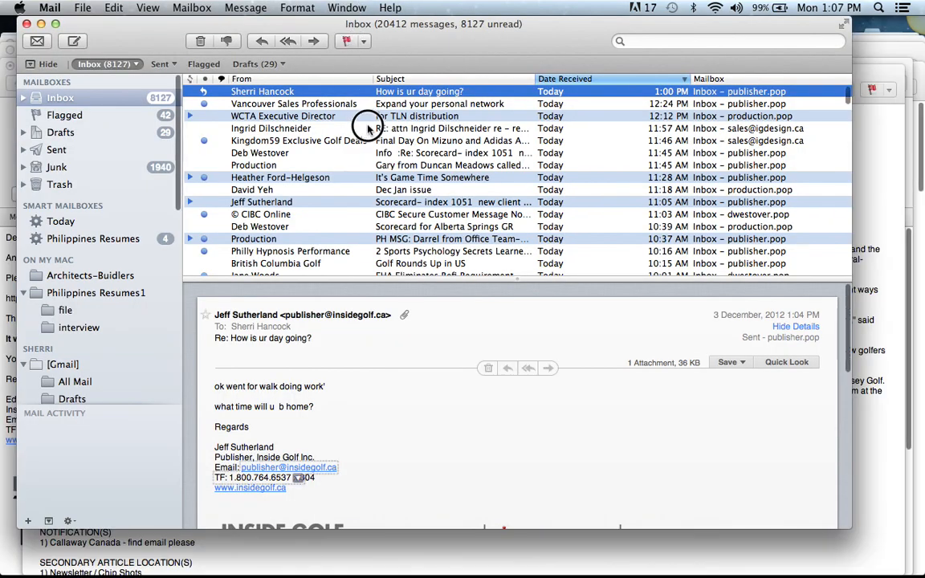
pyautogui.click(346, 7)
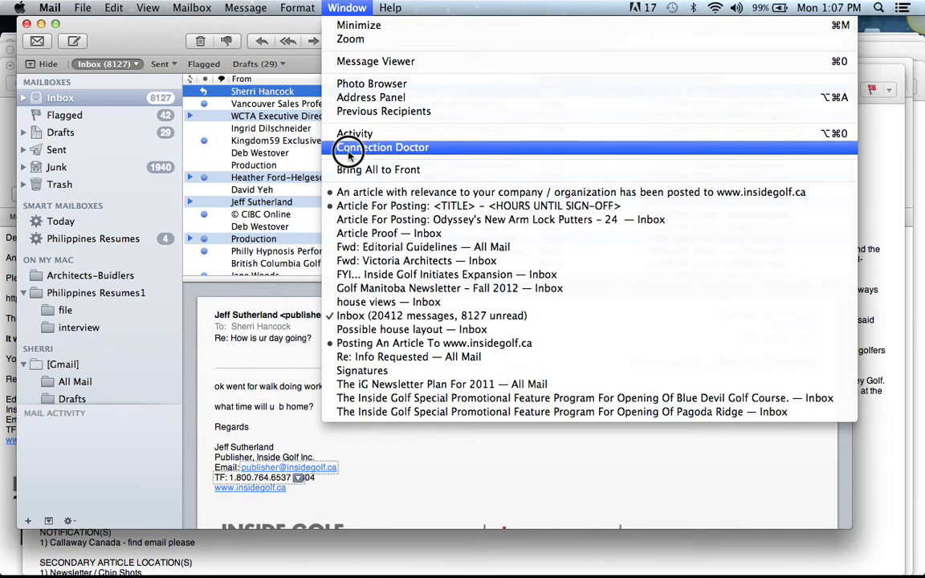
pyautogui.click(353, 220)
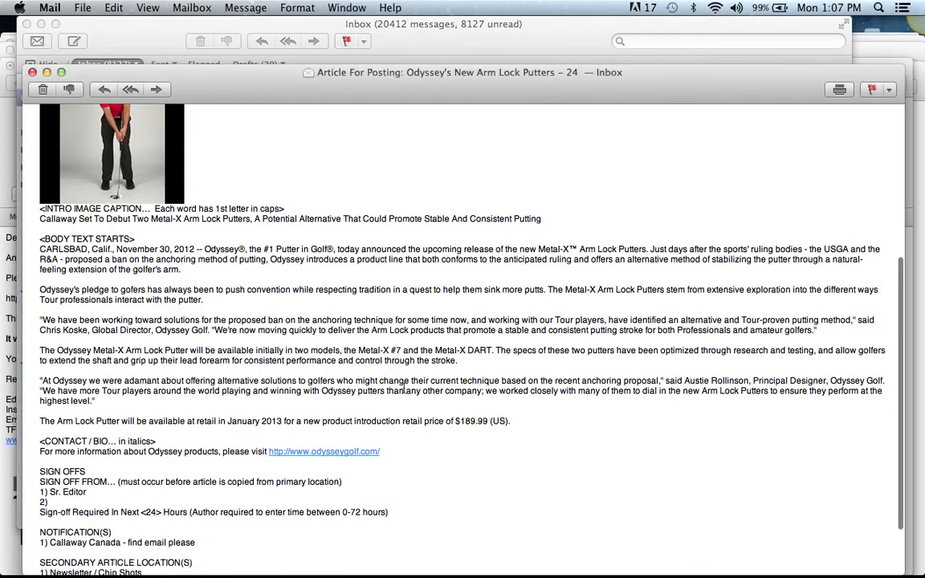
pyautogui.scroll(2, 428, 453)
pyautogui.scroll(3, 428, 452)
pyautogui.scroll(-10, 430, 482)
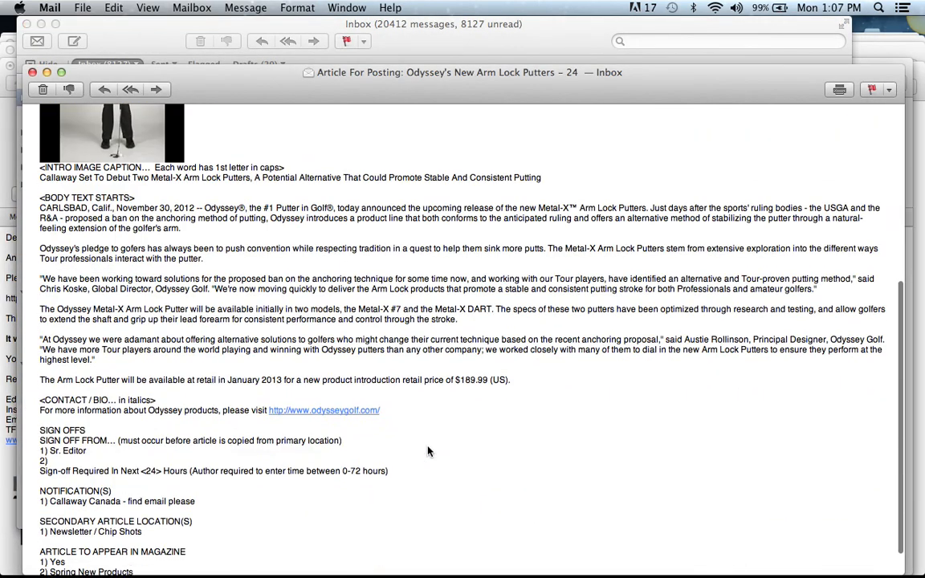
pyautogui.scroll(-1, 428, 399)
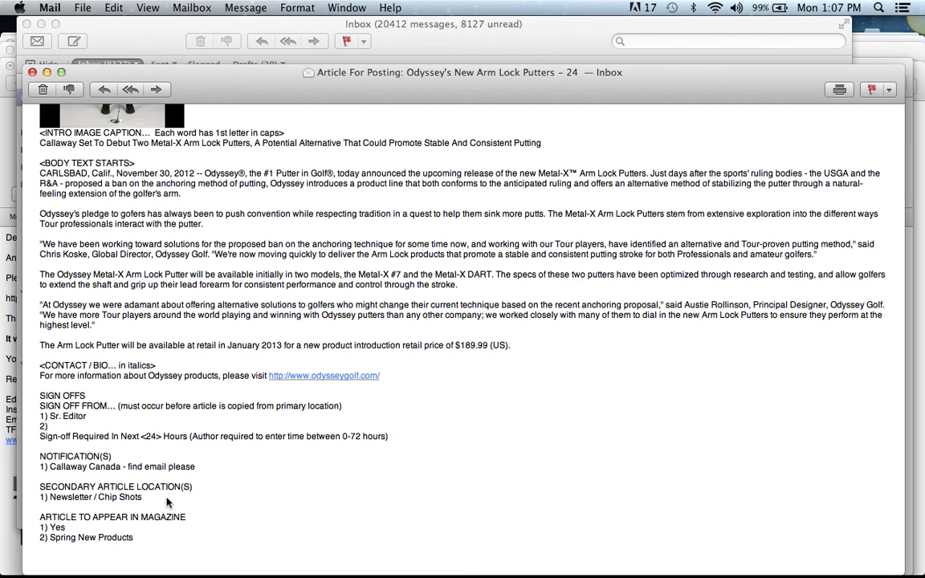
# Switch to Safari and look through the open Odyssey article, Joomla administration, newsletter, MailChimp and bitly pages.
pyautogui.moveTo(237, 566)
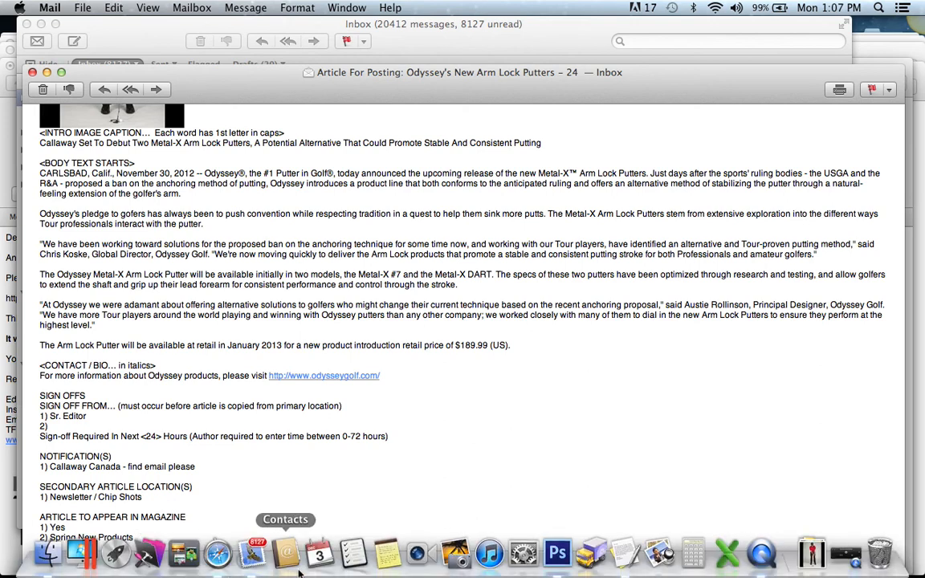
pyautogui.click(231, 551)
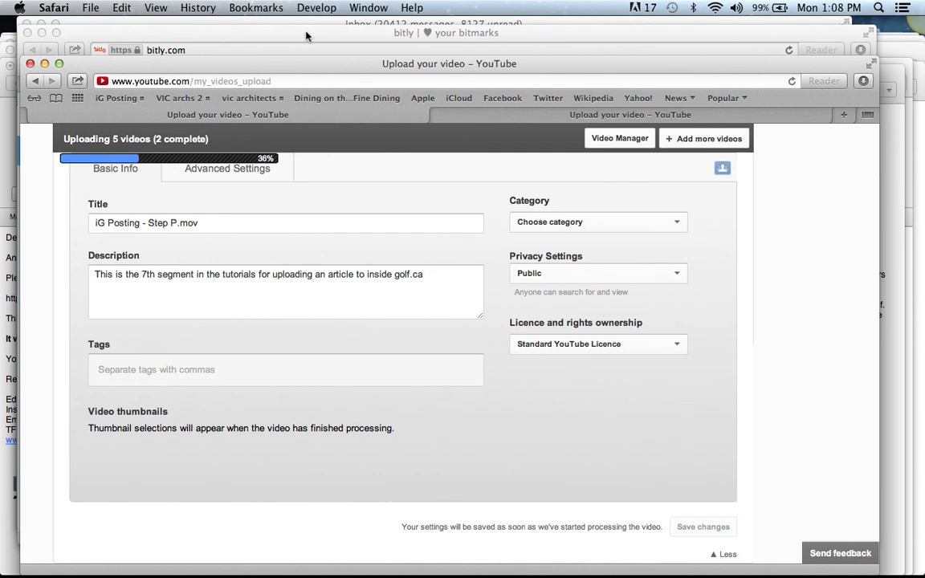
pyautogui.click(278, 34)
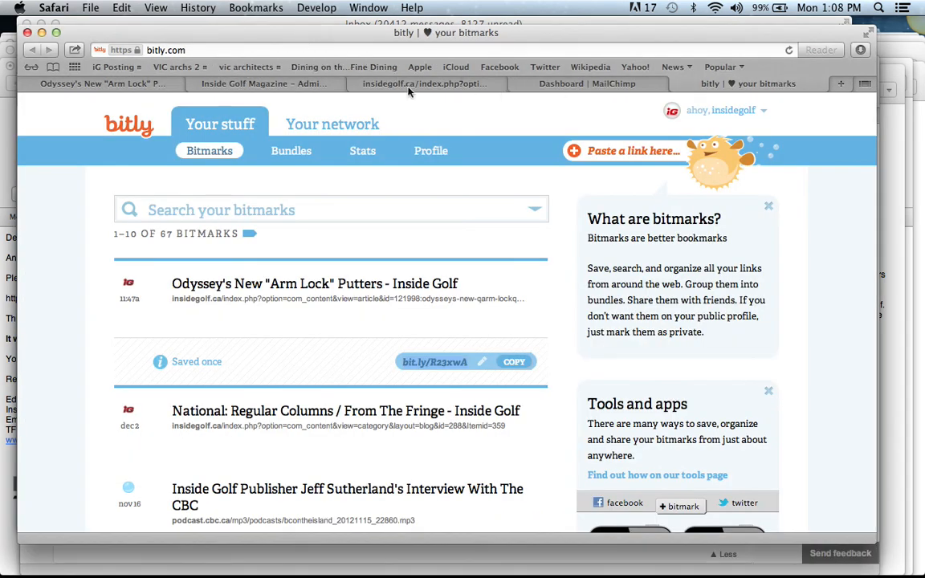
pyautogui.click(135, 84)
pyautogui.click(267, 83)
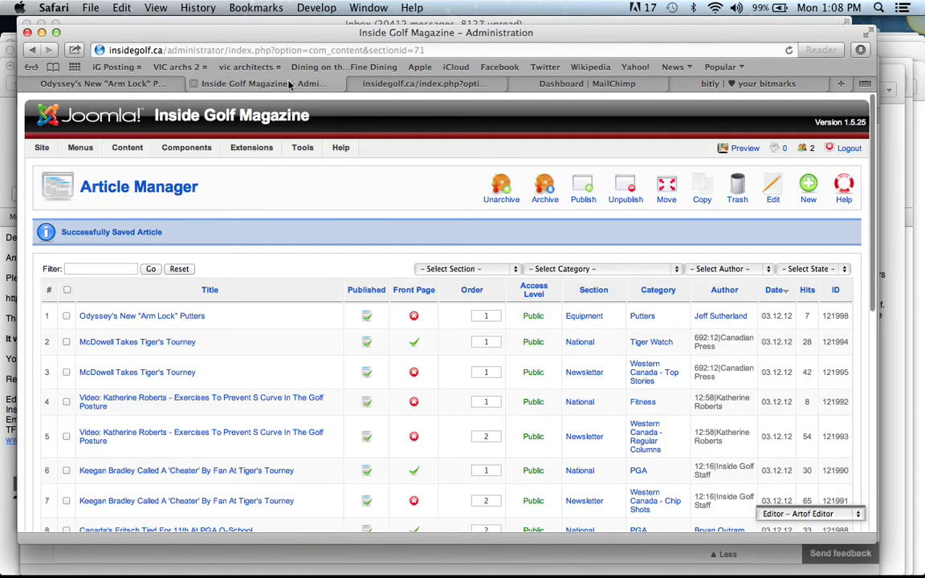
pyautogui.click(449, 84)
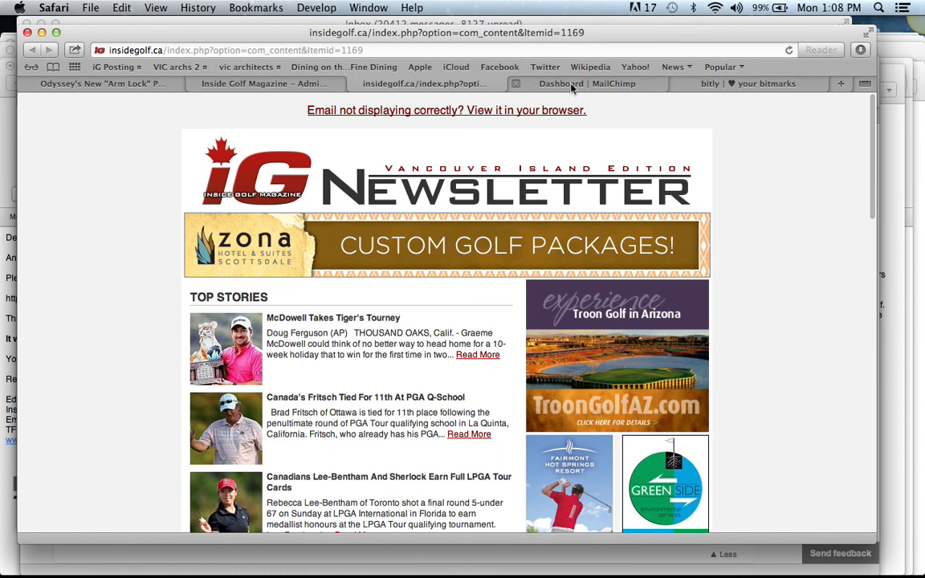
pyautogui.click(572, 84)
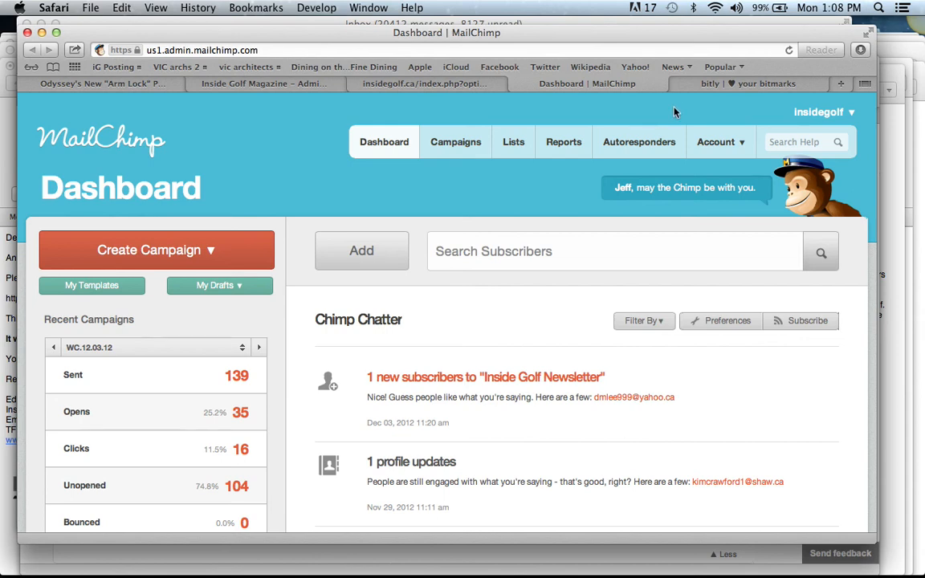
pyautogui.click(691, 84)
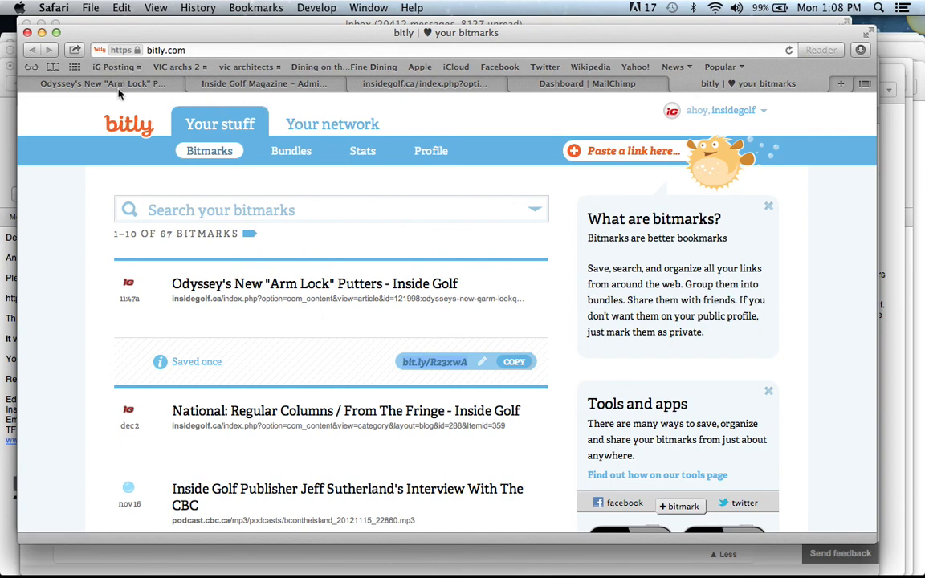
# Examine the Odyssey entry in the Joomla Article Manager and the Breaking News area on the published article page.
pyautogui.click(213, 84)
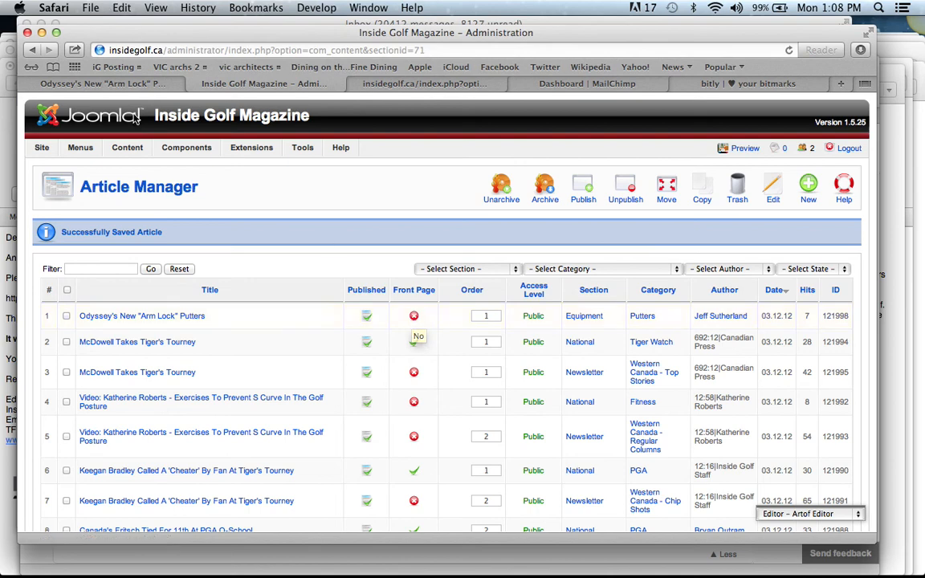
pyautogui.click(126, 89)
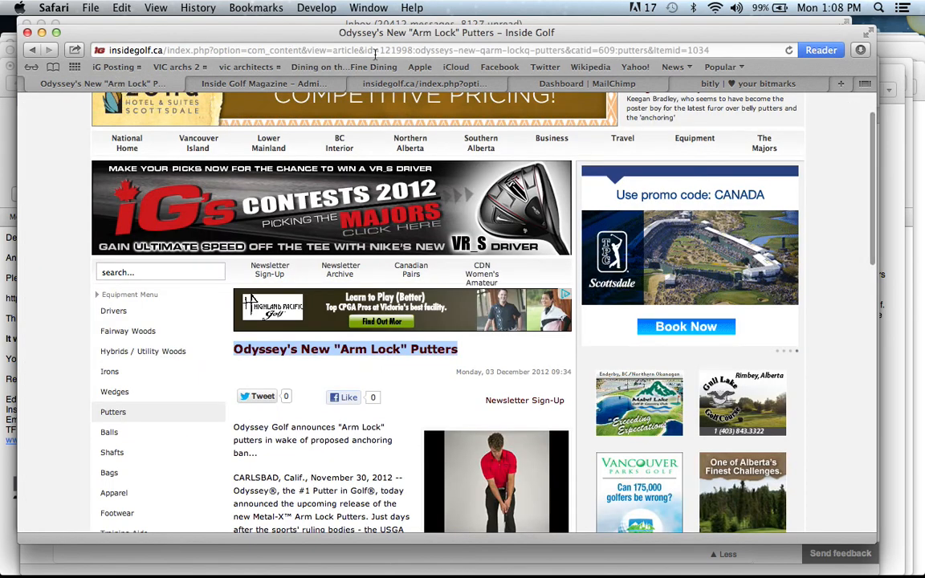
pyautogui.scroll(2, 544, 126)
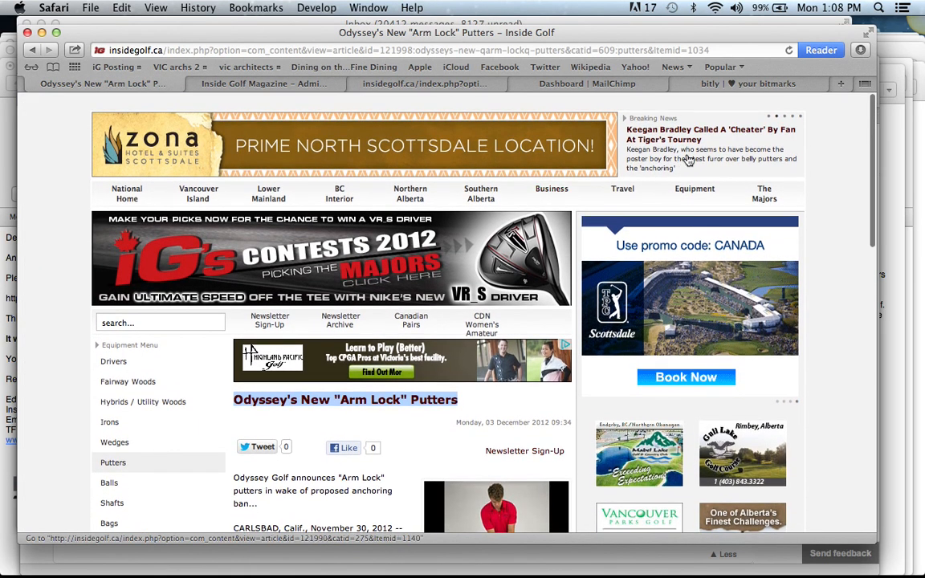
# Try to copy the "Odyssey's New "Arm Lock" Putters" article from the Article Manager.
pyautogui.click(265, 84)
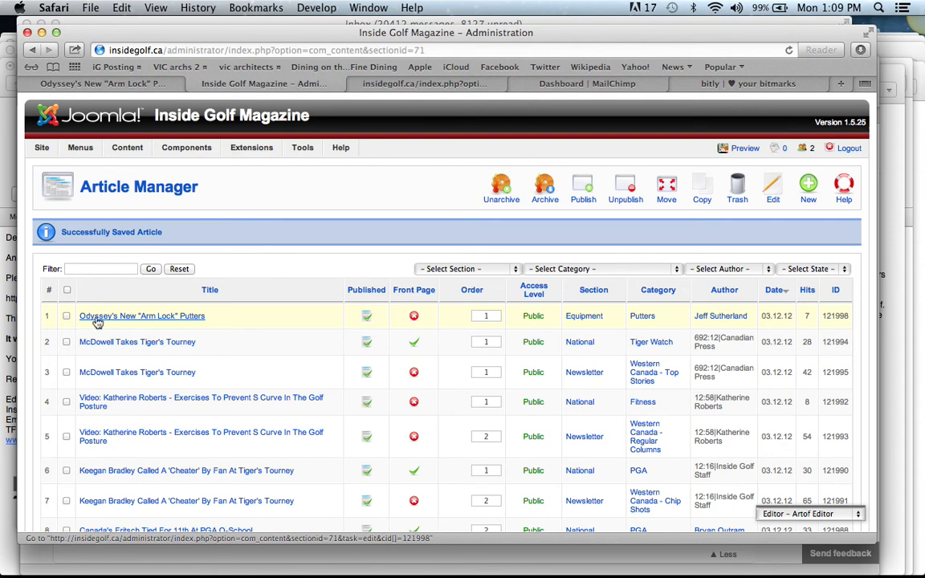
pyautogui.click(66, 316)
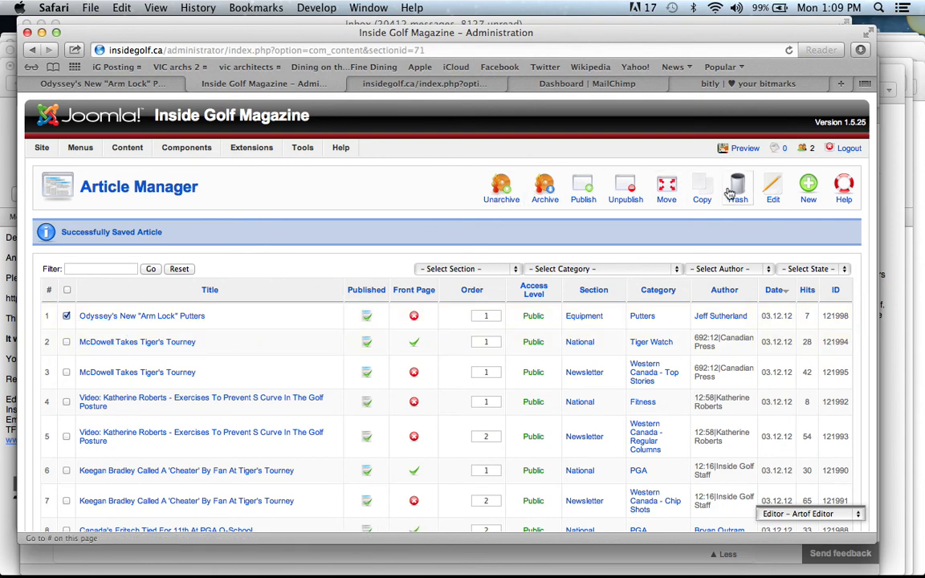
pyautogui.click(702, 195)
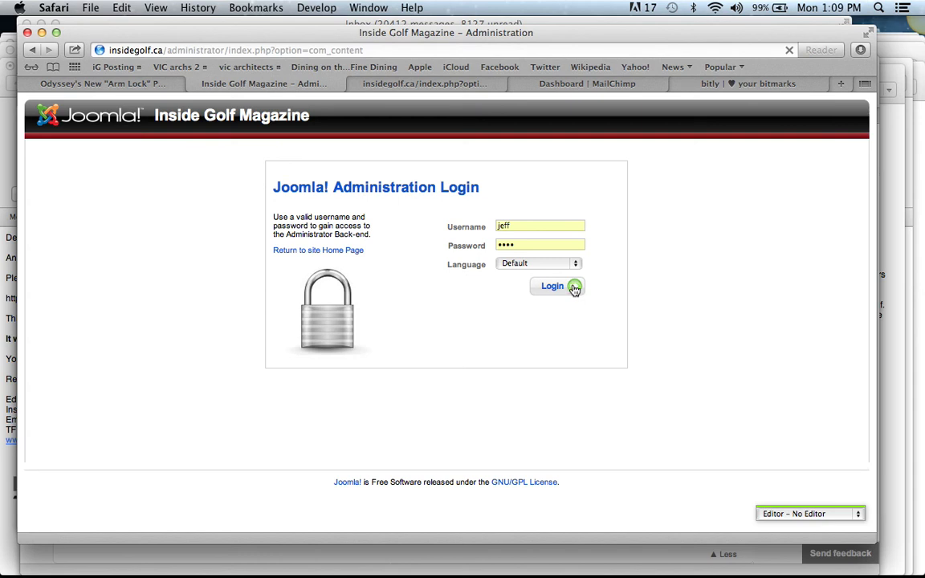
# Log in to the Joomla administration with the prefilled credentials and sort the Article Manager list by date.
pyautogui.click(575, 288)
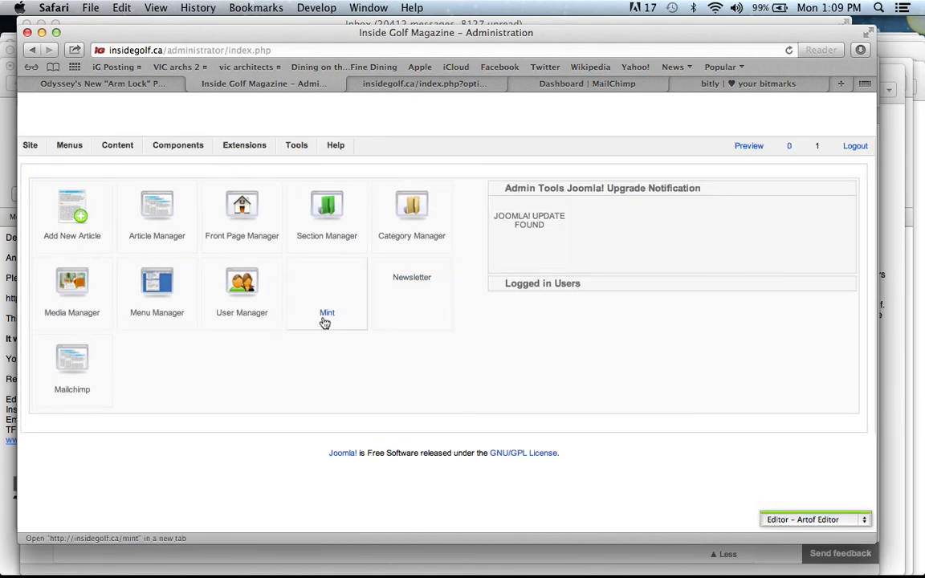
pyautogui.click(159, 218)
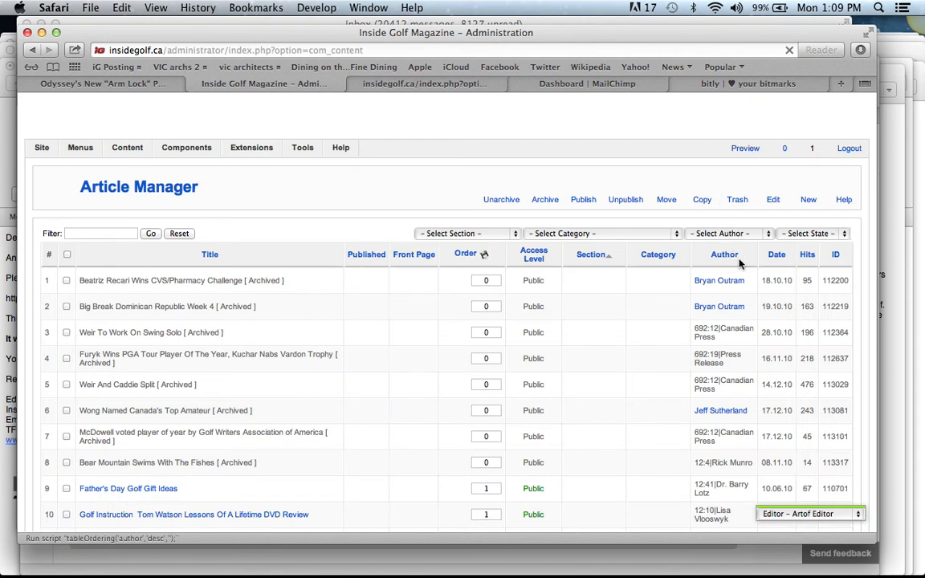
pyautogui.click(779, 256)
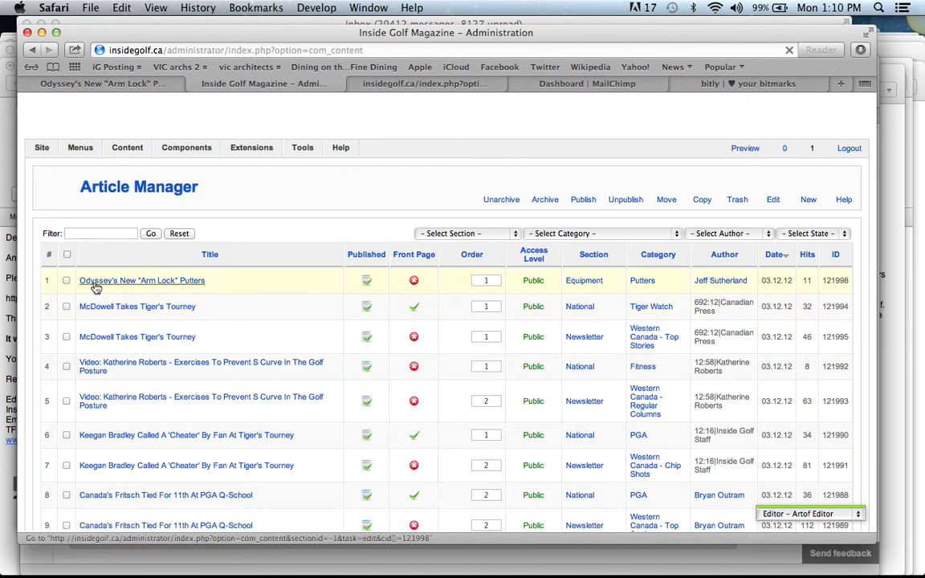
# Select the "Odyssey's New "Arm Lock" Putters" article and start copying it to another section/category.
pyautogui.click(67, 281)
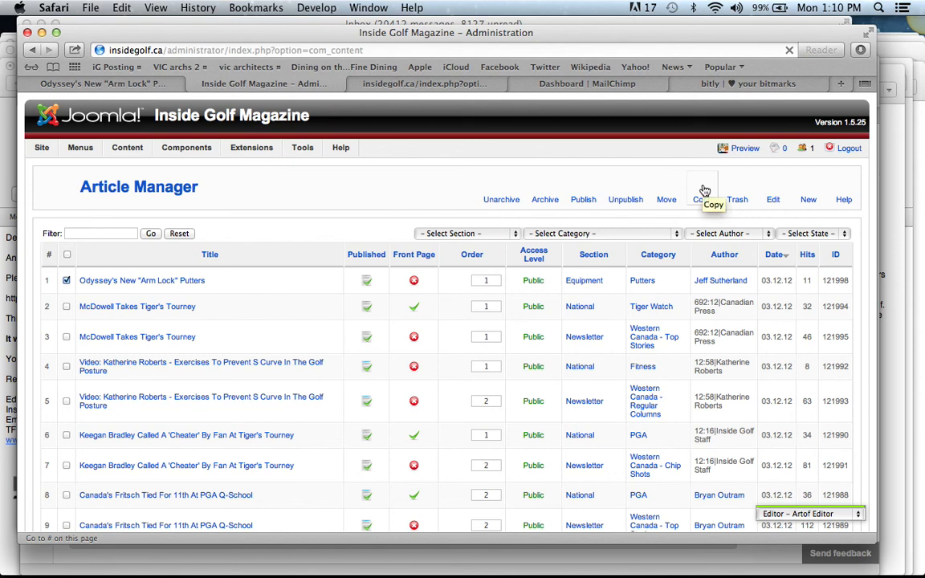
pyautogui.click(703, 190)
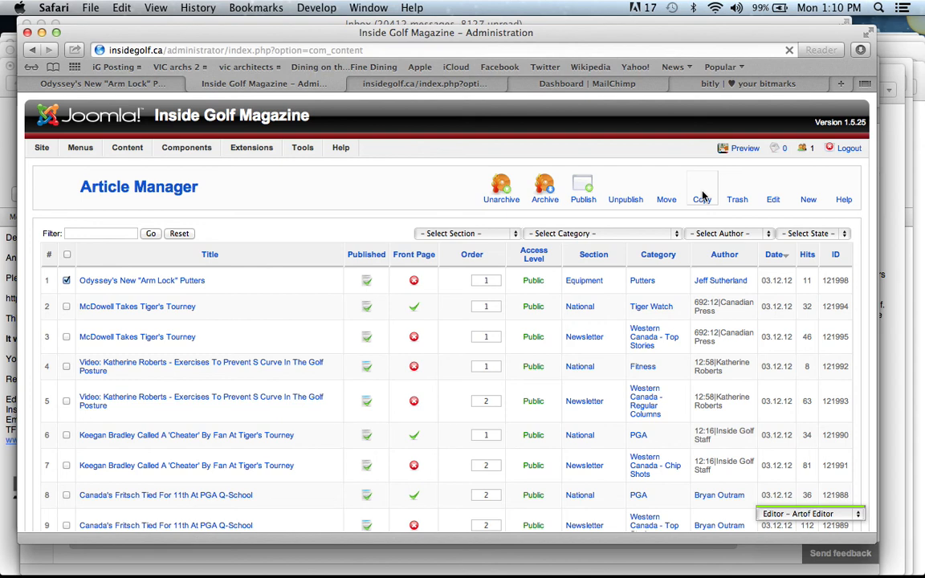
pyautogui.click(702, 196)
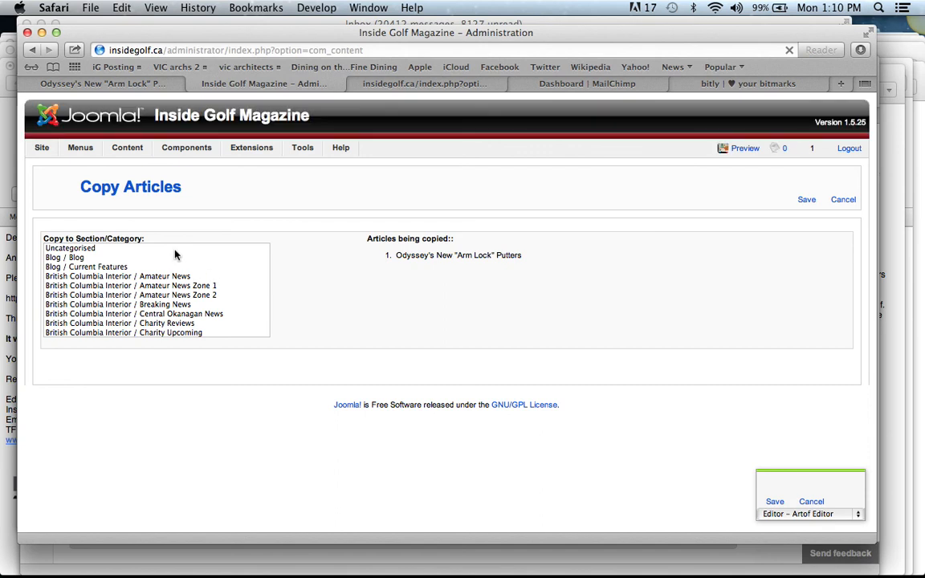
pyautogui.scroll(-6, 180, 296)
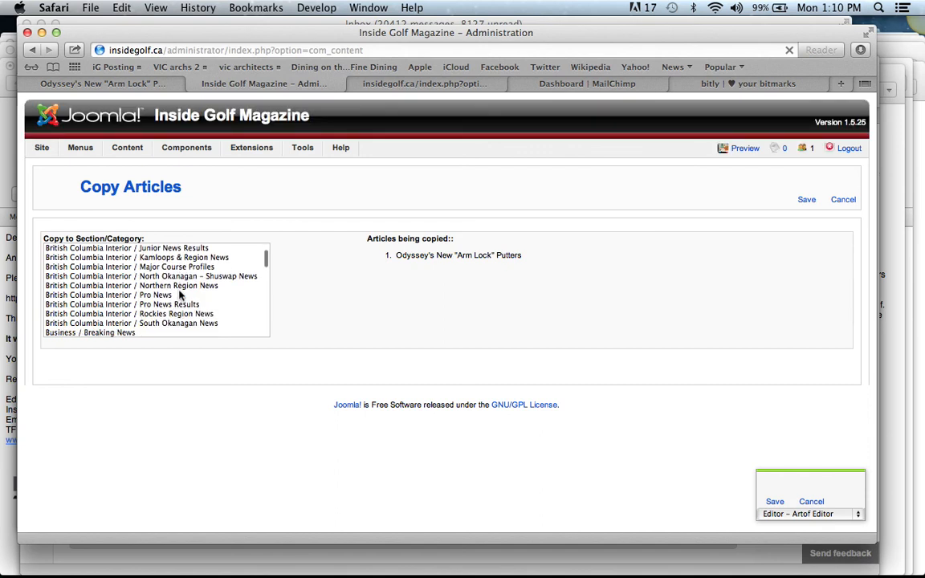
pyautogui.scroll(-1, 180, 296)
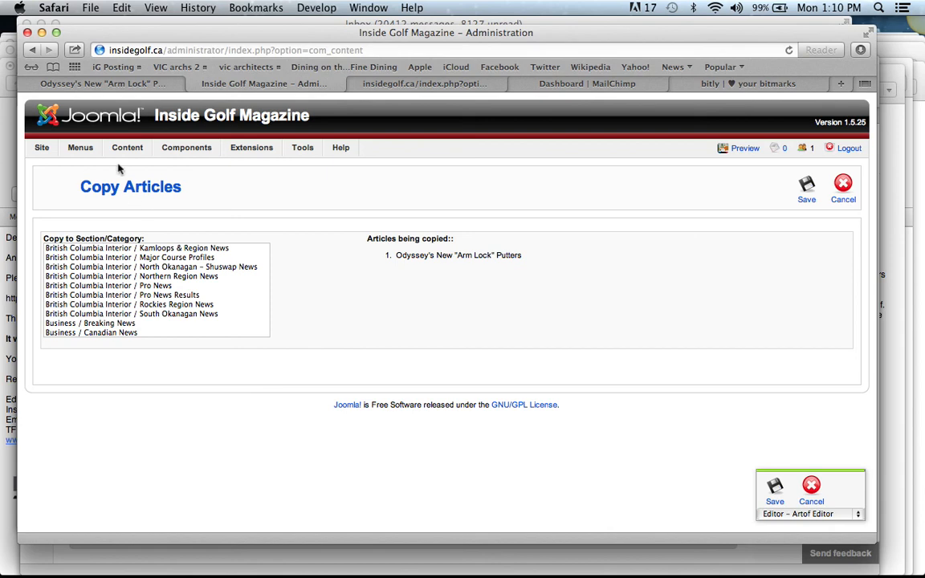
# View the BC Interior section of the Inside Golf site and examine its menu categories.
pyautogui.click(94, 88)
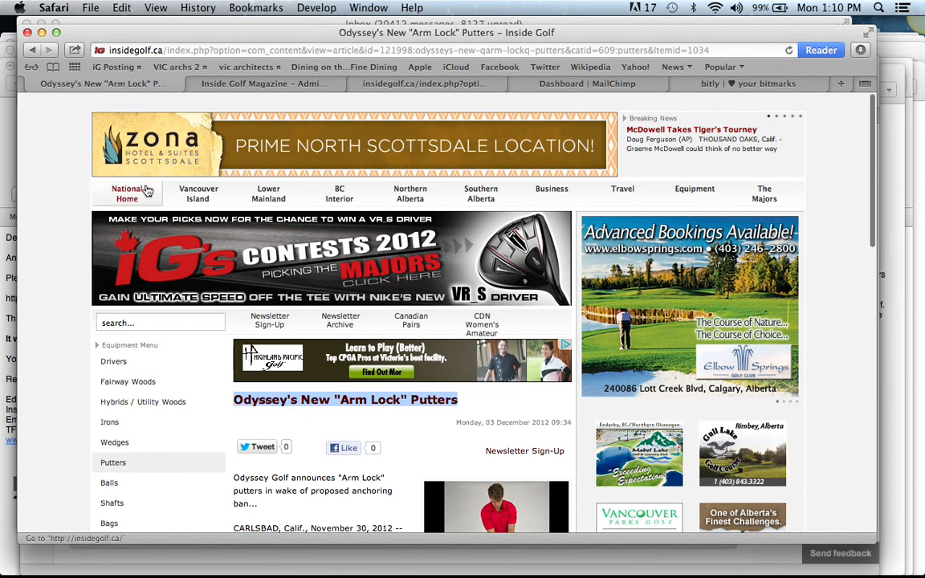
pyautogui.click(339, 194)
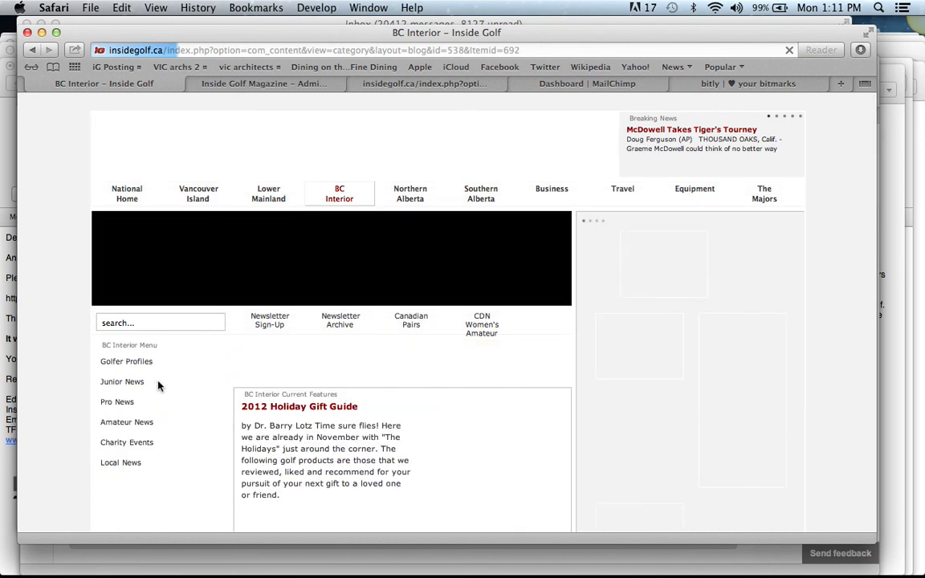
pyautogui.moveTo(145, 405)
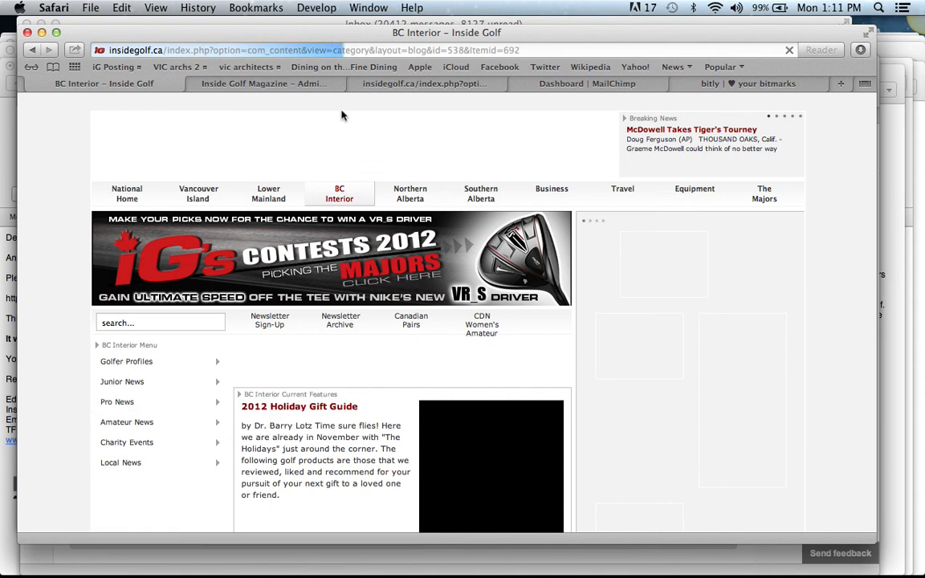
# Return to the article's copy page and examine the Equipment and National categories among the copy destinations.
pyautogui.click(304, 83)
pyautogui.scroll(-15, 160, 298)
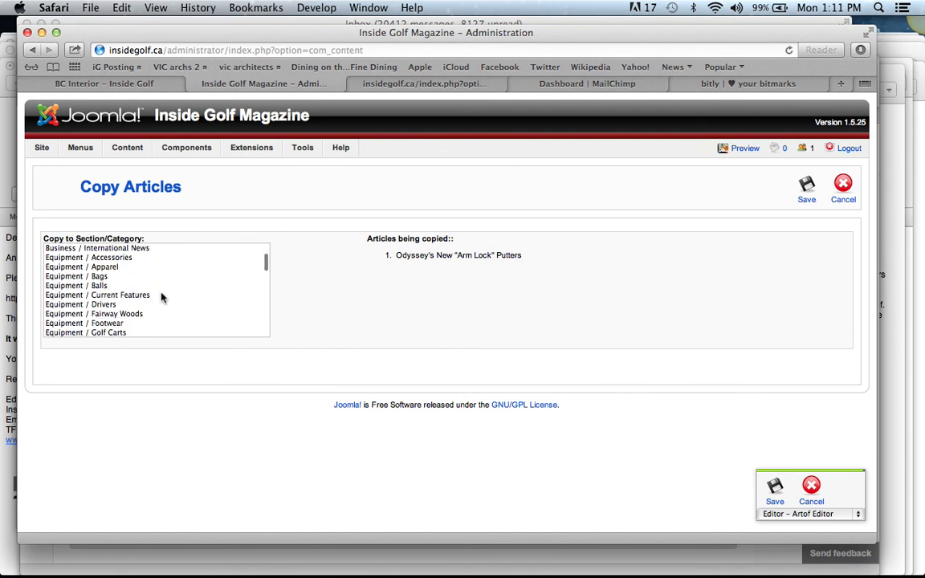
pyautogui.scroll(-5, 161, 297)
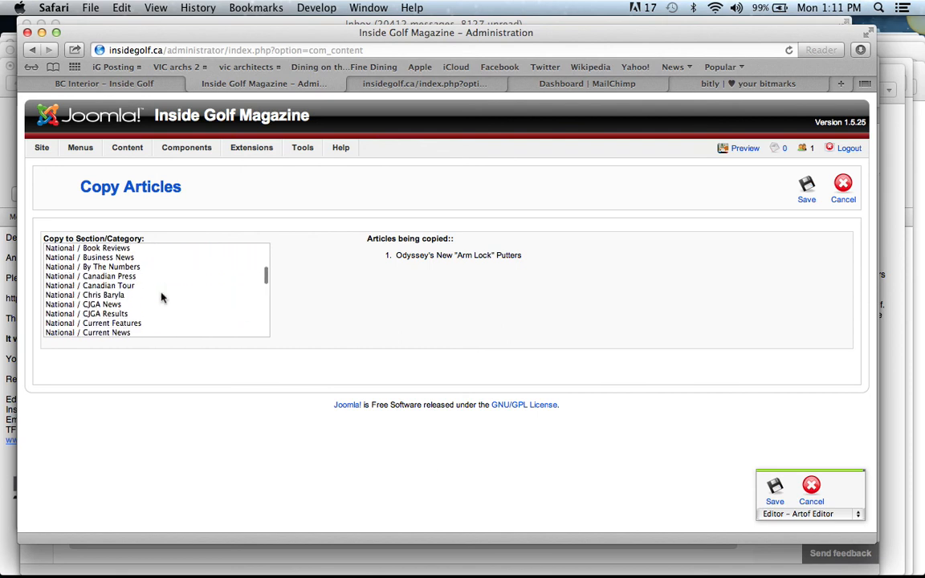
pyautogui.scroll(-2, 160, 297)
pyautogui.scroll(4, 161, 297)
pyautogui.scroll(2, 161, 297)
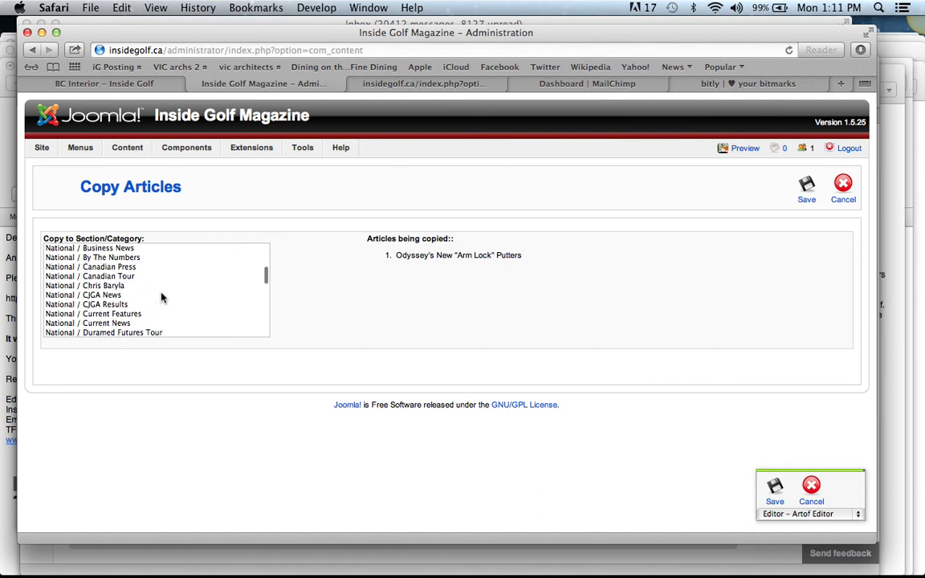
pyautogui.scroll(-1, 161, 297)
pyautogui.scroll(7, 161, 298)
pyautogui.scroll(15, 160, 297)
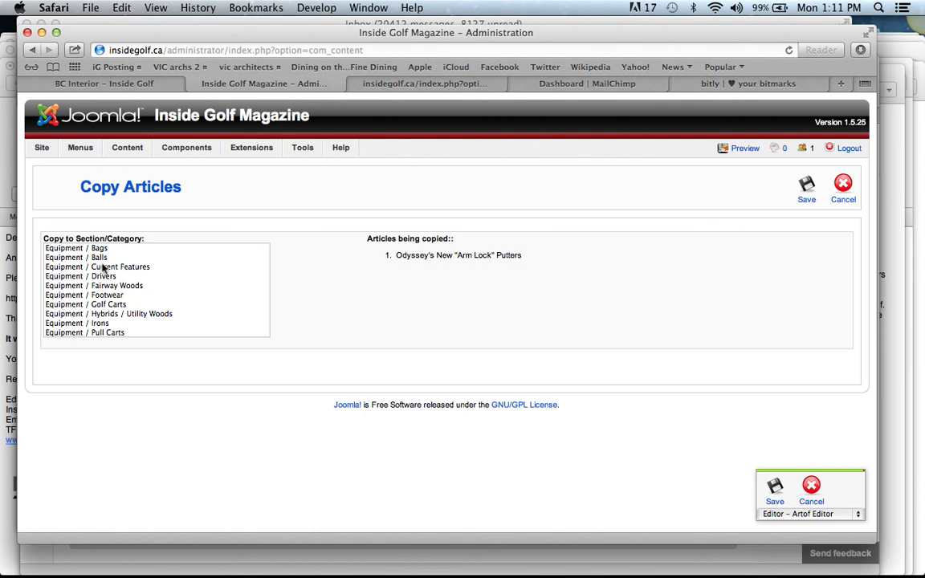
pyautogui.scroll(-5, 112, 281)
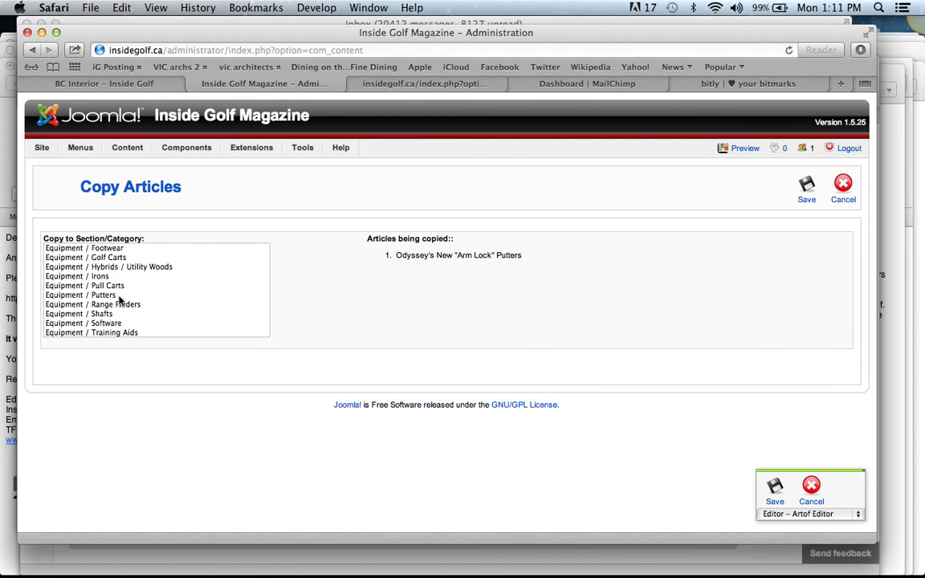
# Choose Newsletter / Western Canada - Chip Shots as the section/category to copy the article to.
pyautogui.scroll(-8, 118, 299)
pyautogui.scroll(-15, 119, 299)
pyautogui.scroll(-15, 119, 299)
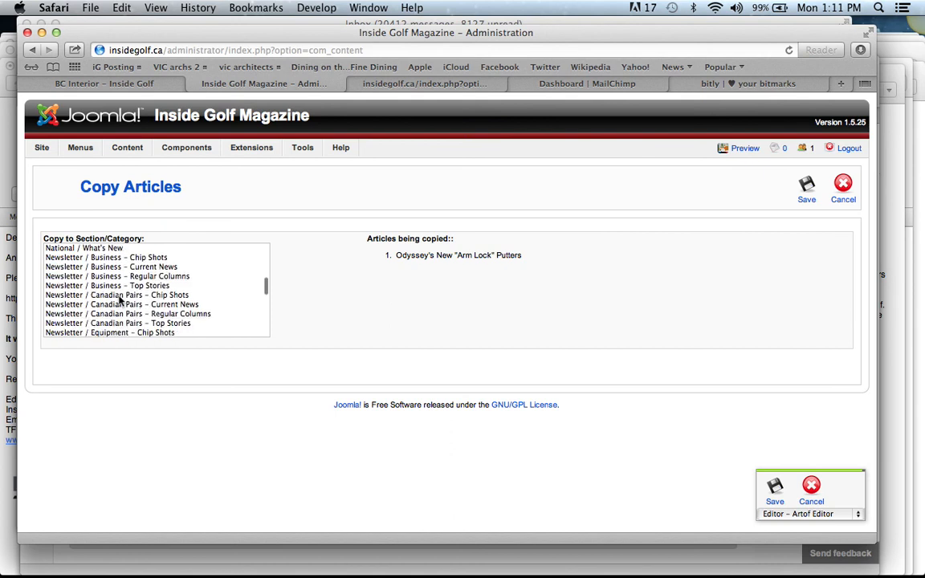
pyautogui.scroll(-3, 128, 321)
pyautogui.scroll(-9, 128, 323)
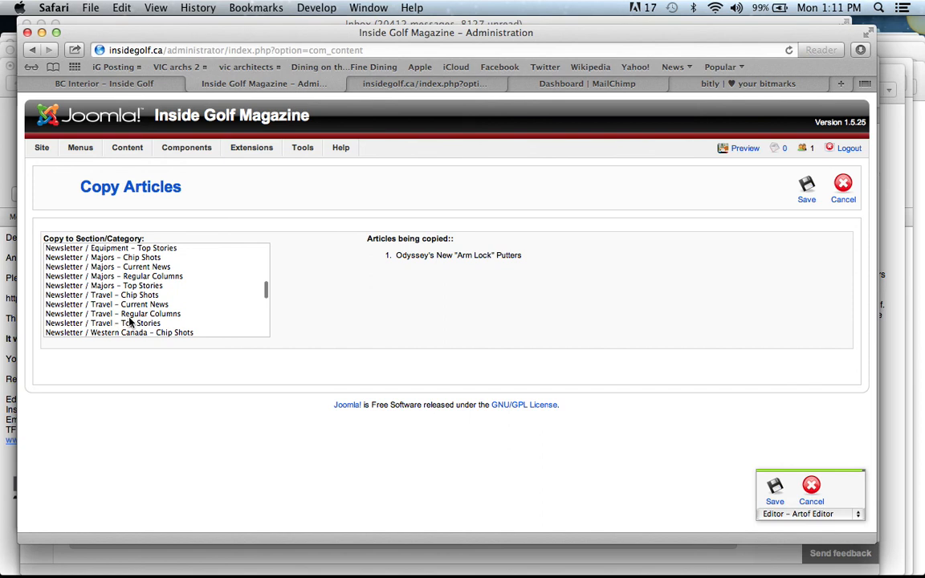
pyautogui.scroll(-4, 130, 323)
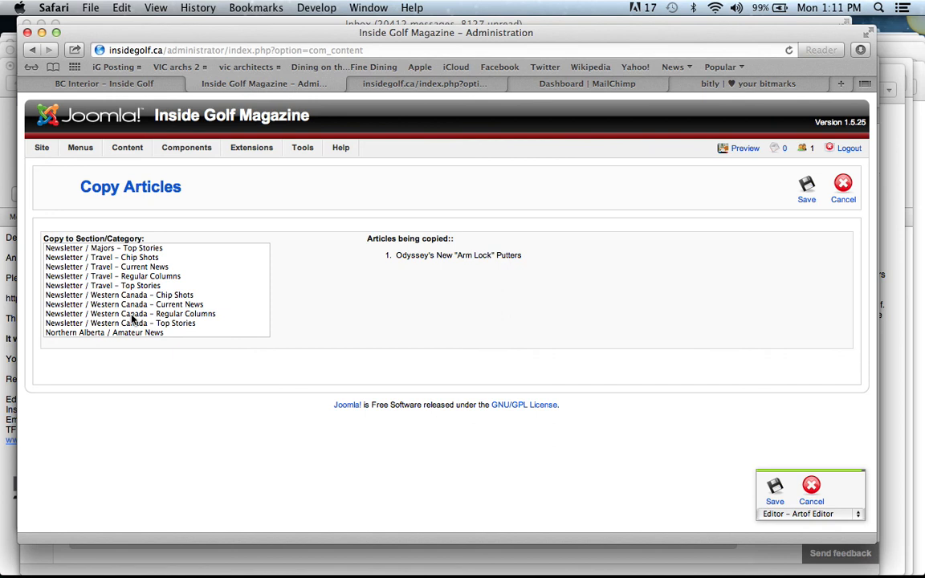
pyautogui.click(186, 296)
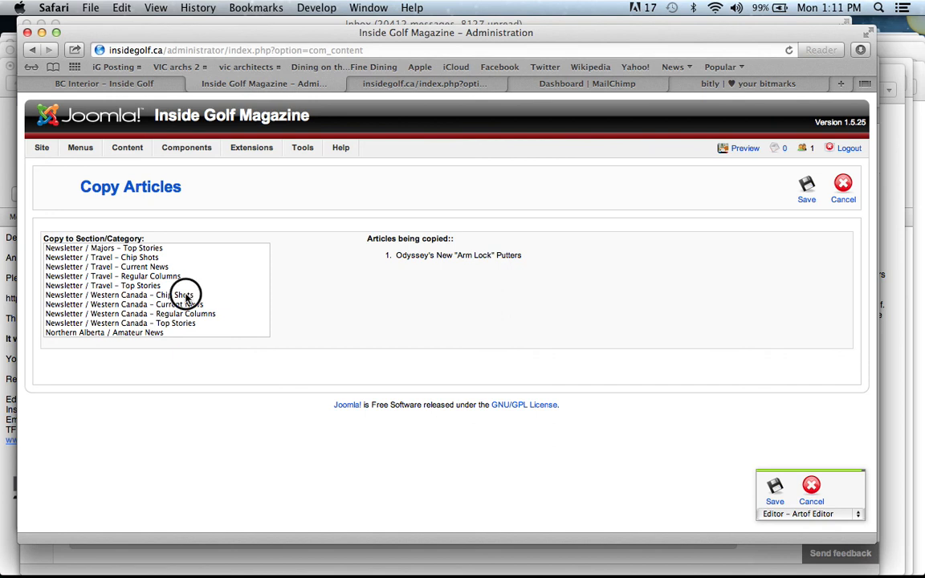
# Check the secondary article location in the posting e-mail in Mail, and save the article copy back in Safari.
pyautogui.moveTo(287, 554)
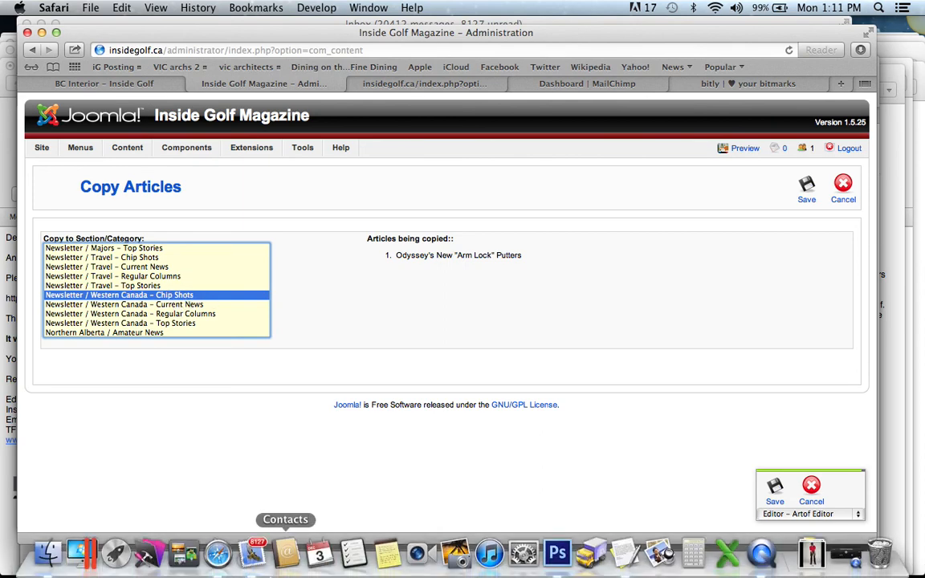
pyautogui.click(253, 552)
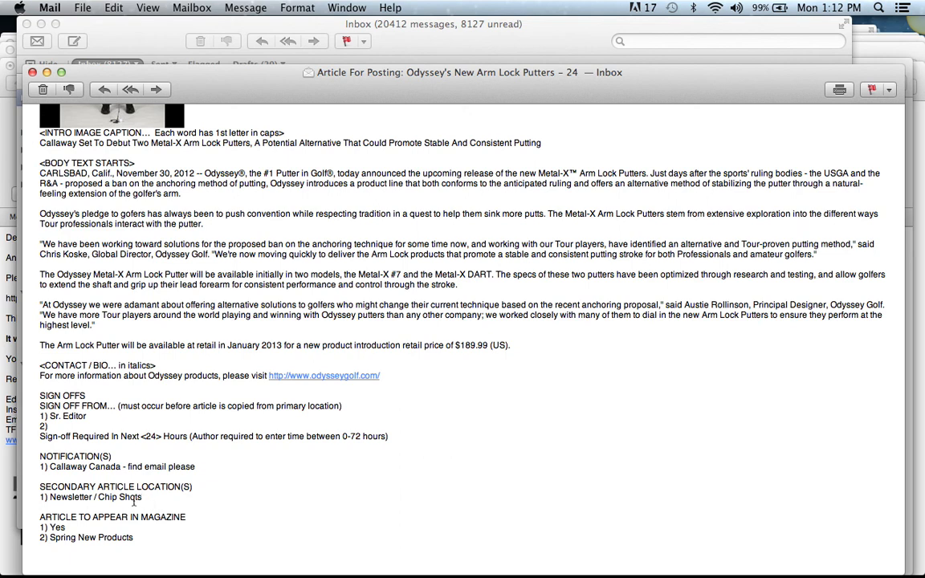
pyautogui.click(217, 555)
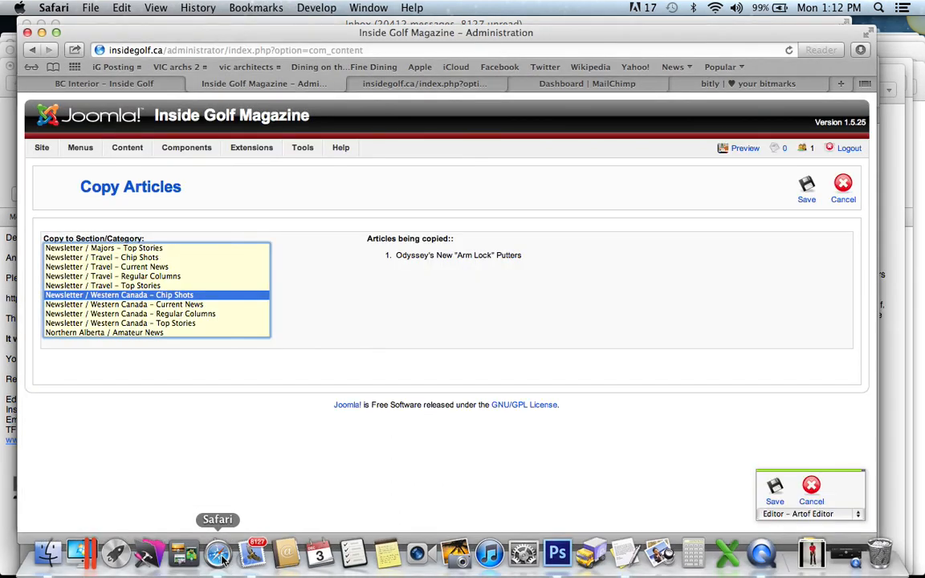
pyautogui.click(808, 193)
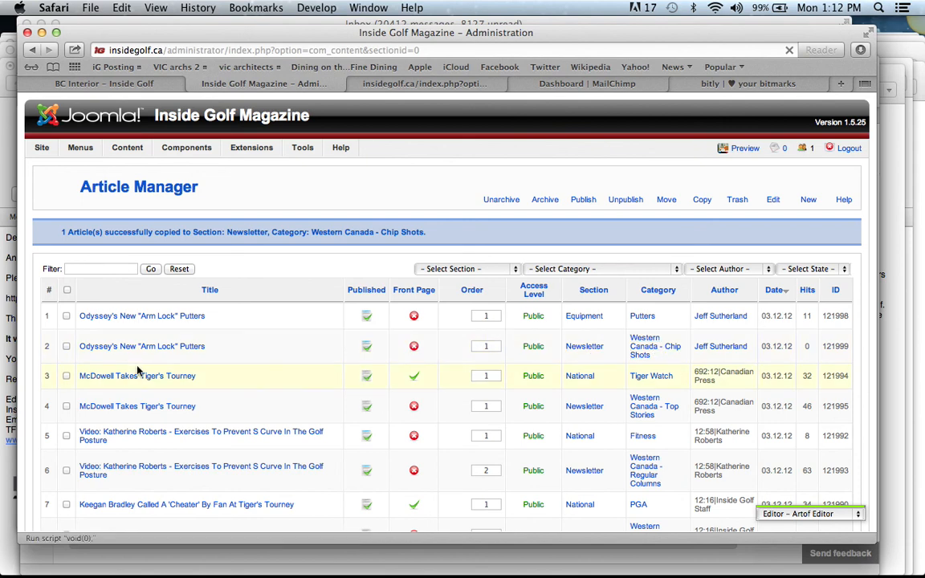
# Select the Newsletter copy of the "Arm Lock" article and check the Chip Shots section of the reloaded newsletter page.
pyautogui.click(66, 346)
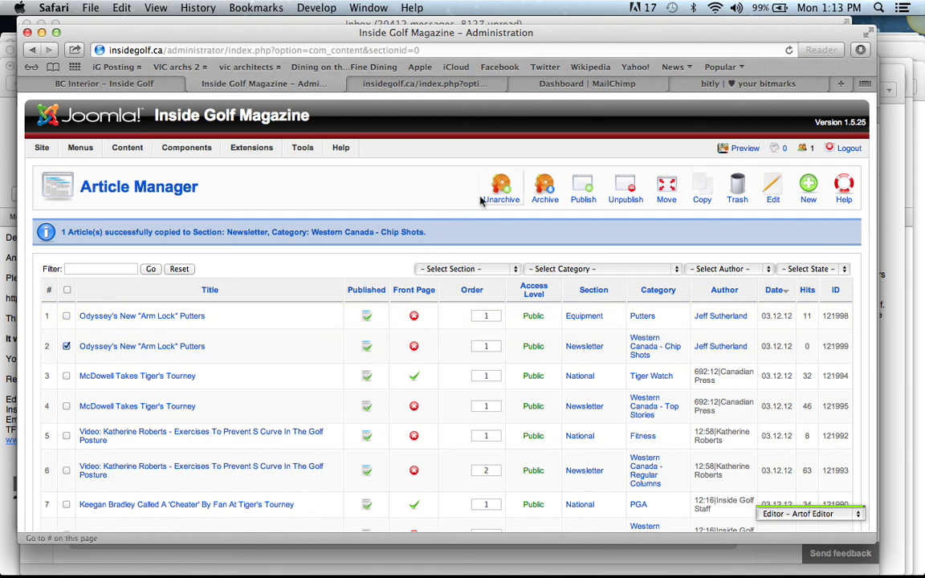
pyautogui.click(450, 84)
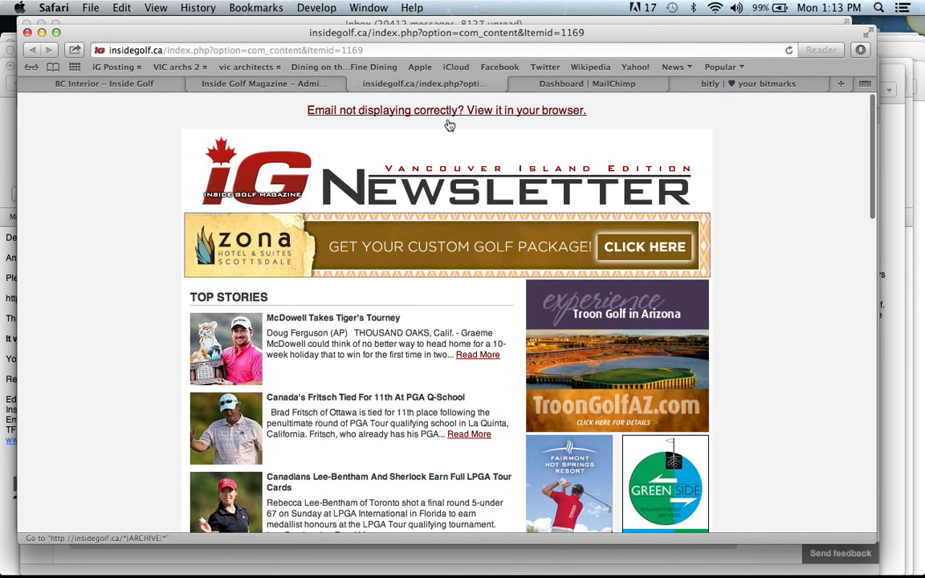
pyautogui.press('super+r')
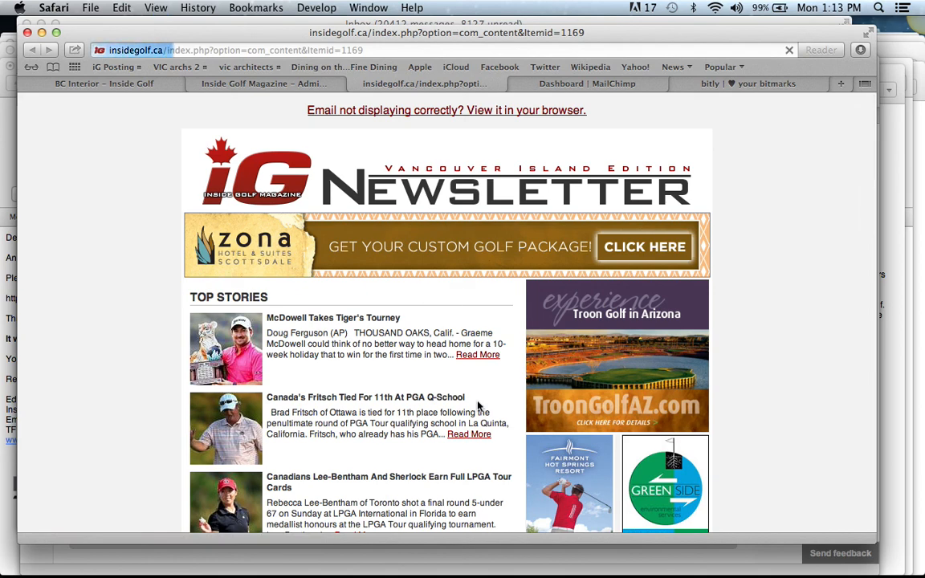
pyautogui.scroll(-15, 592, 490)
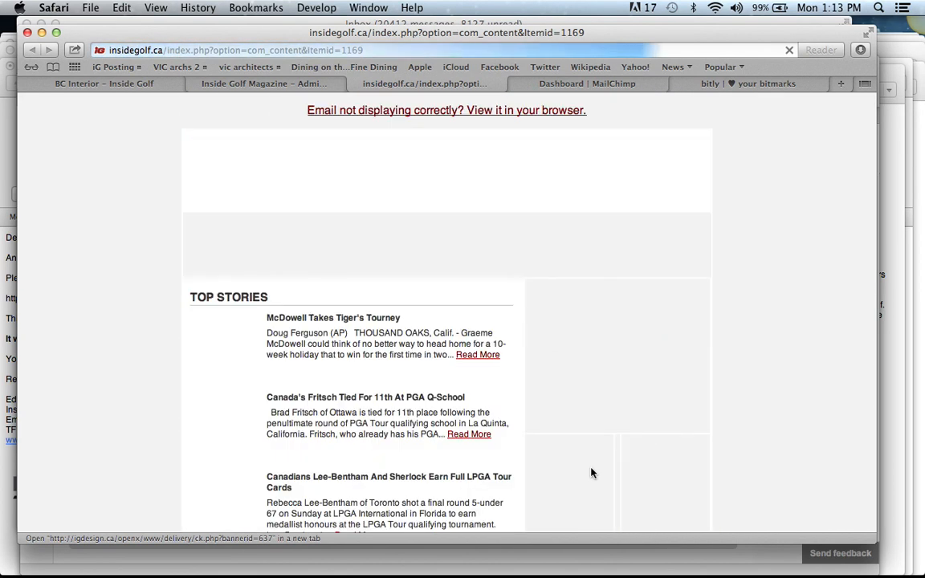
pyautogui.scroll(-5, 592, 474)
pyautogui.scroll(-10, 592, 474)
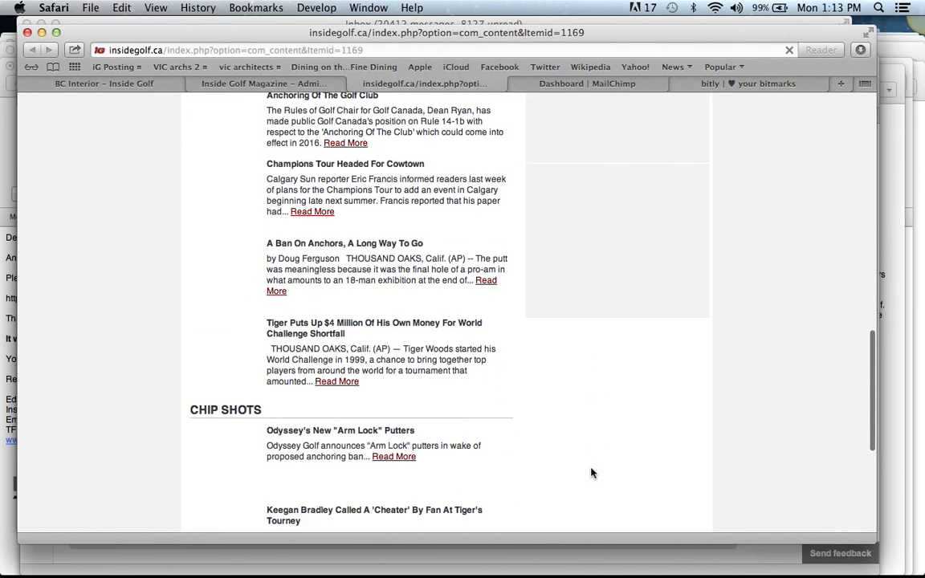
pyautogui.scroll(-2, 590, 457)
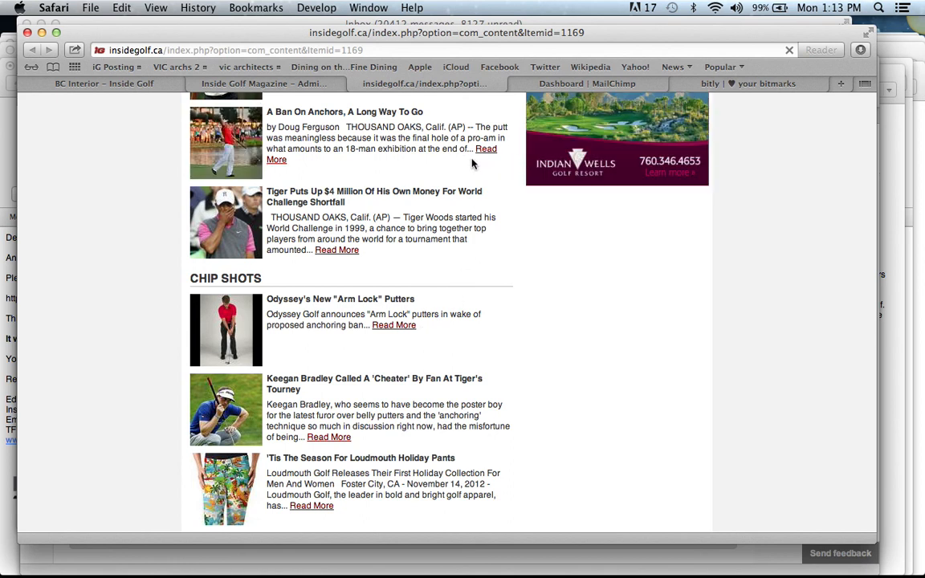
# View the Equipment section of the Inside Golf site and examine its Equipment Current Features block.
pyautogui.click(251, 84)
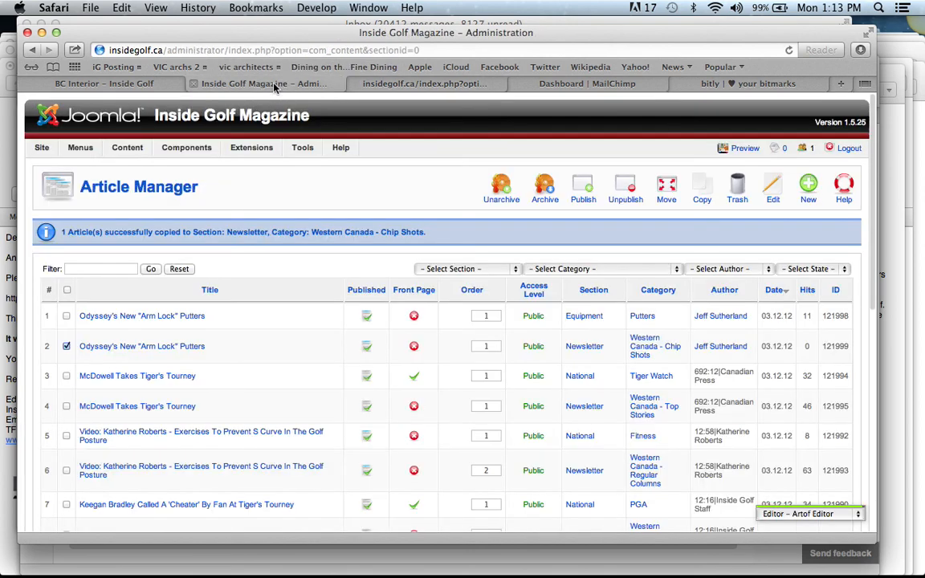
pyautogui.click(107, 85)
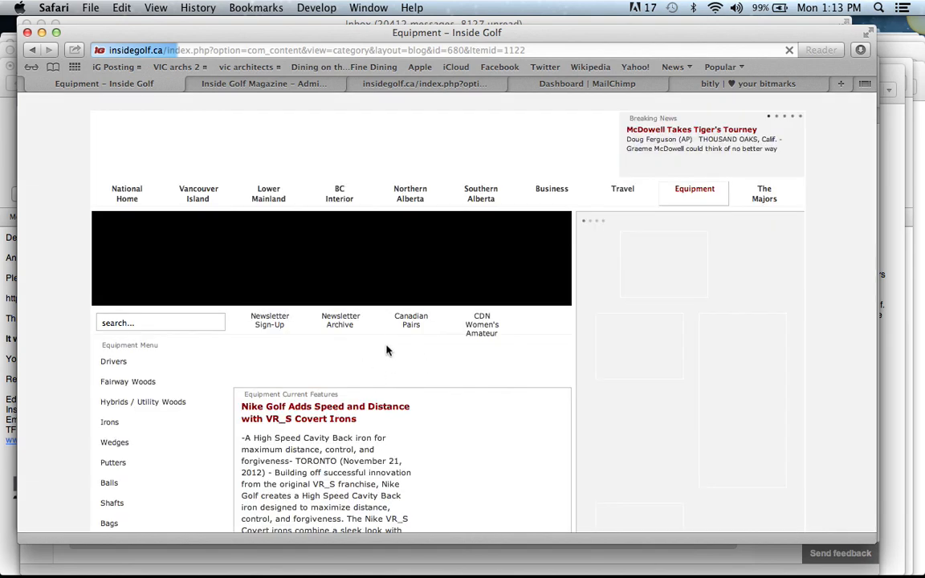
pyautogui.scroll(-4, 342, 415)
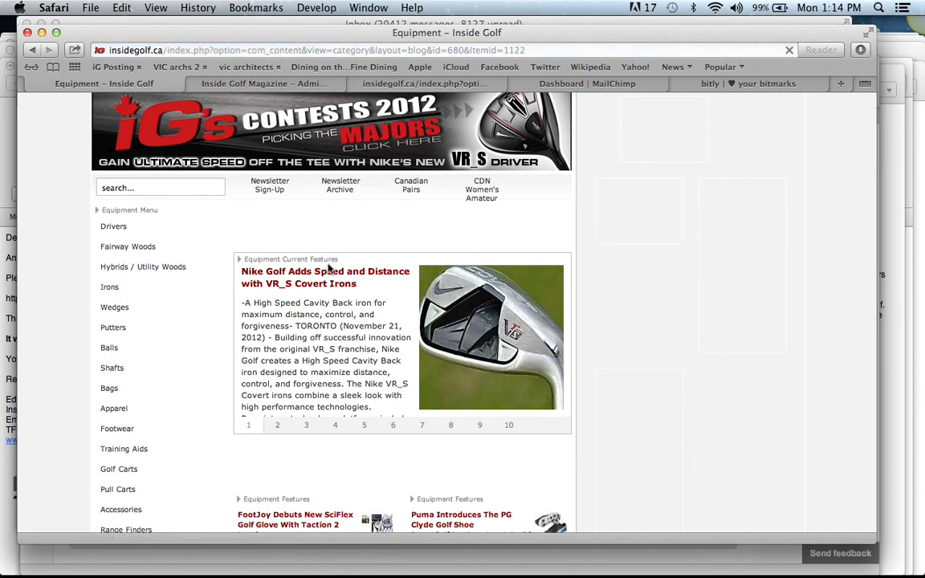
# Copy the selected "Odyssey's New "Arm Lock" Putters" article to Equipment / Current Features and save.
pyautogui.click(281, 84)
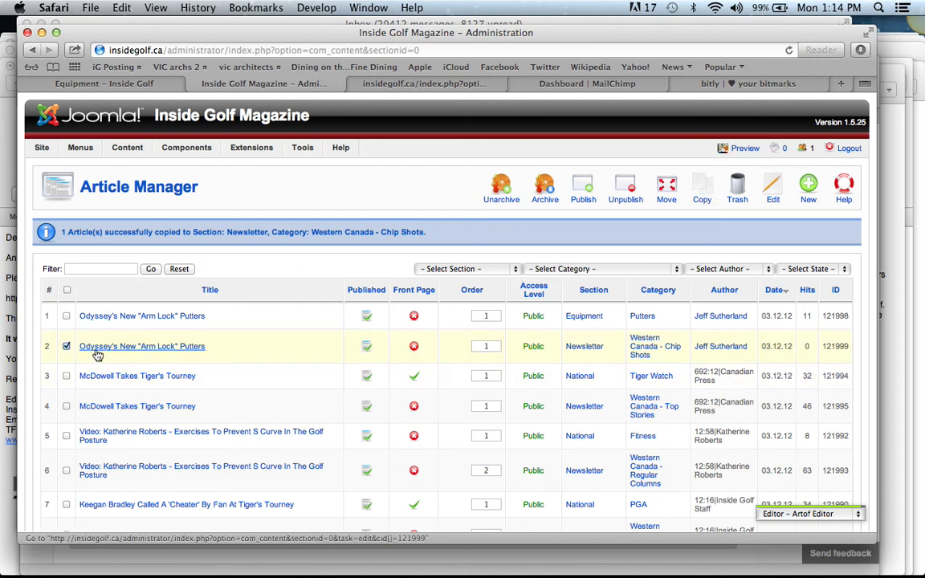
pyautogui.click(700, 188)
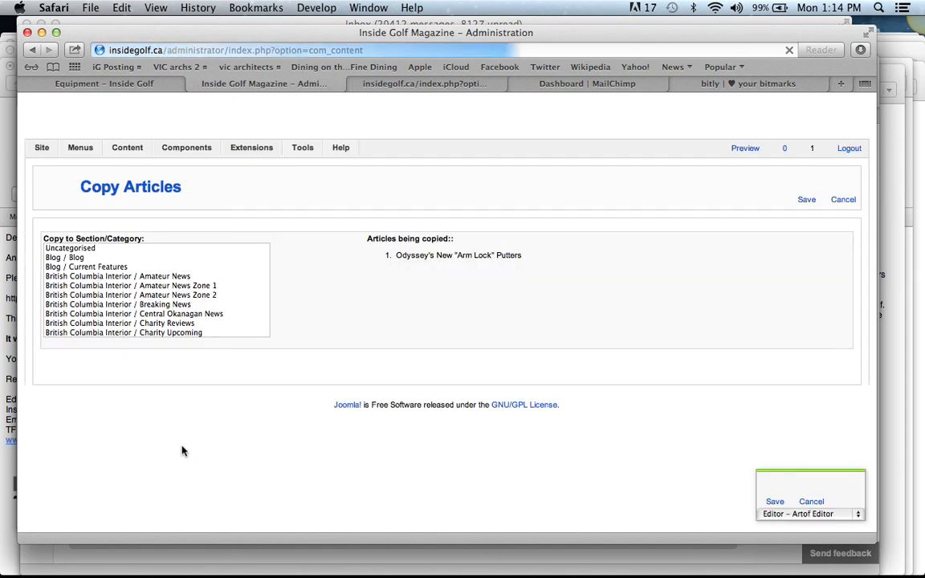
pyautogui.scroll(-2, 142, 302)
pyautogui.scroll(-12, 142, 302)
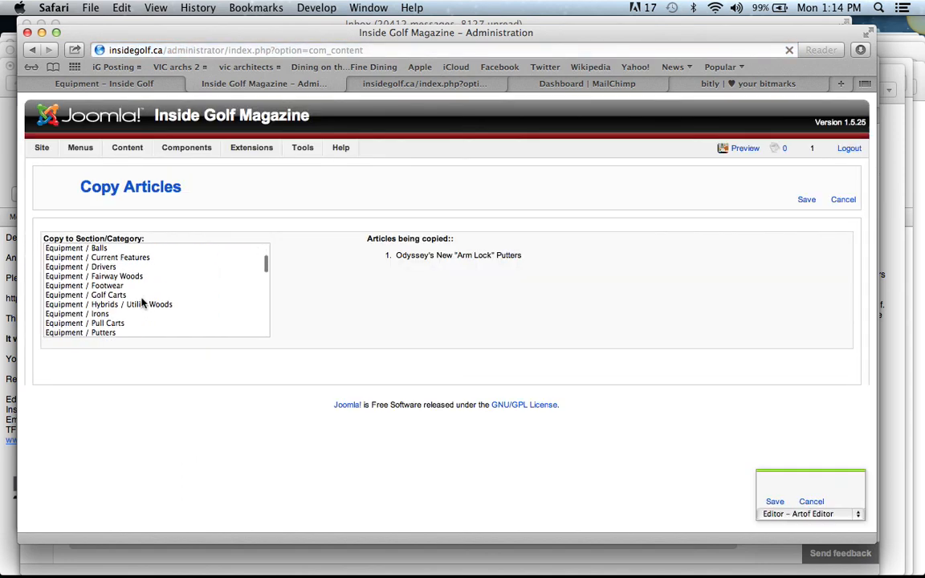
pyautogui.scroll(1, 143, 302)
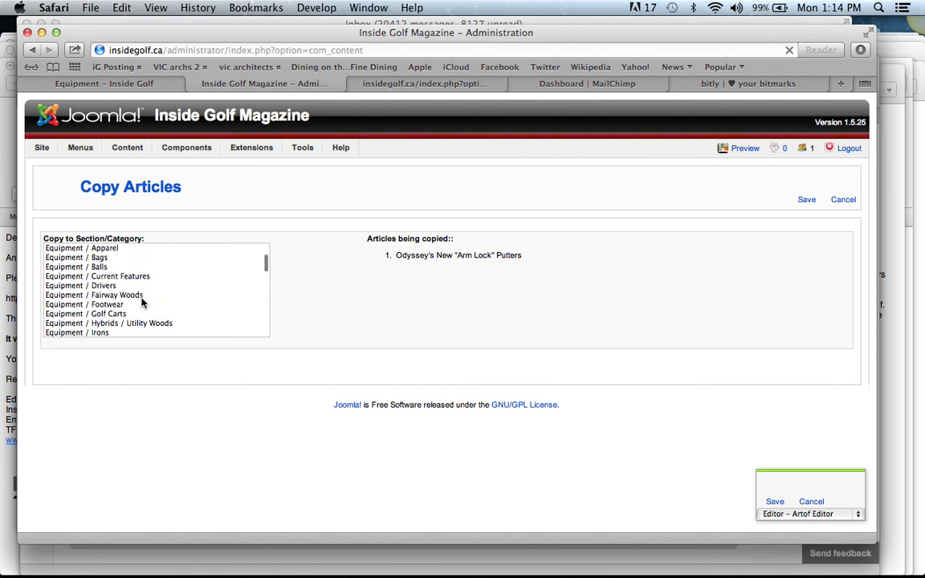
pyautogui.click(138, 276)
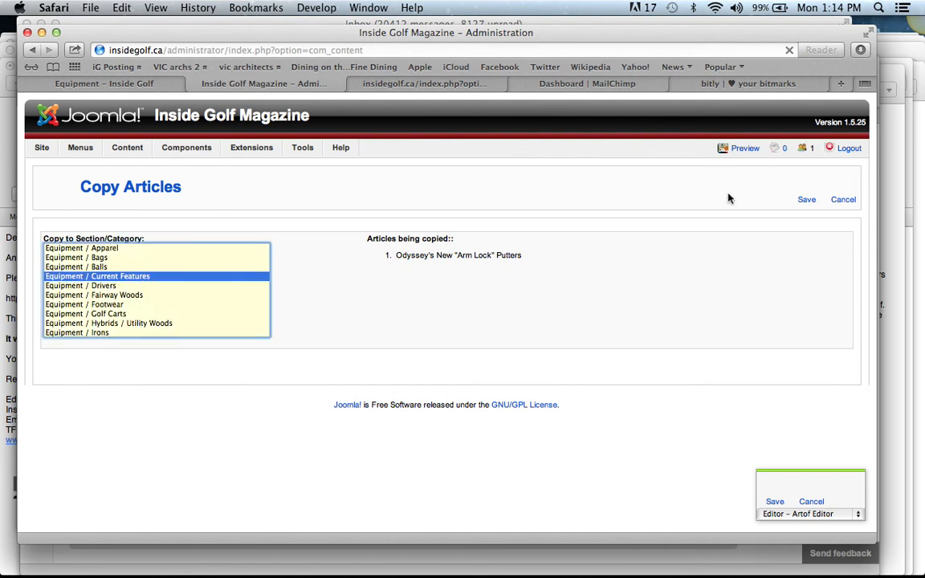
pyautogui.click(807, 189)
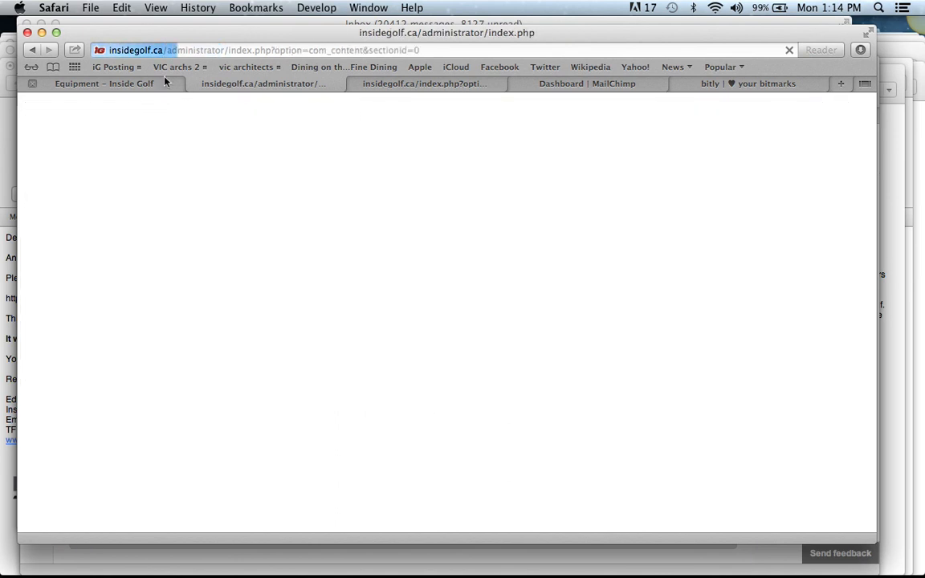
# Reload the site's Equipment page and examine its Current Features and Equipment Menu for the article's placement.
pyautogui.click(165, 82)
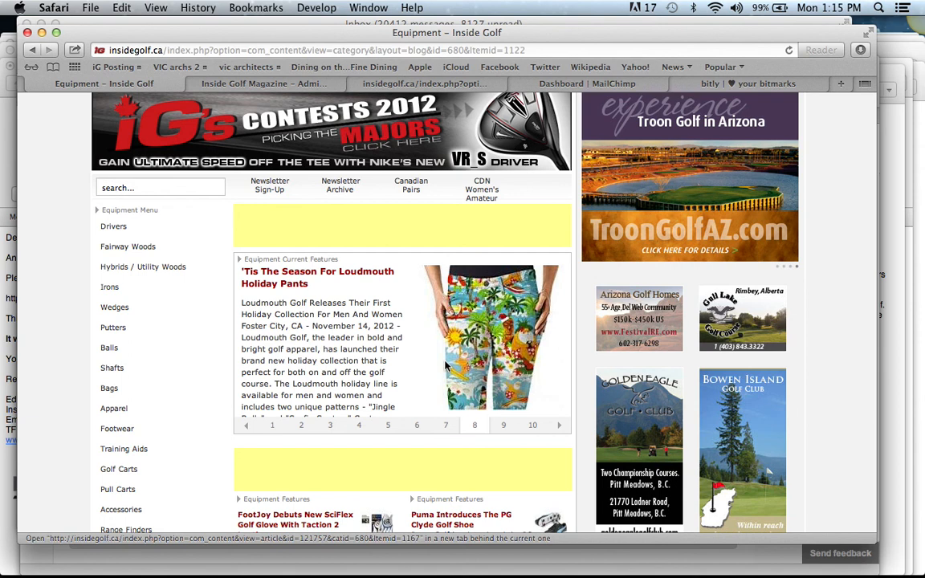
pyautogui.click(270, 84)
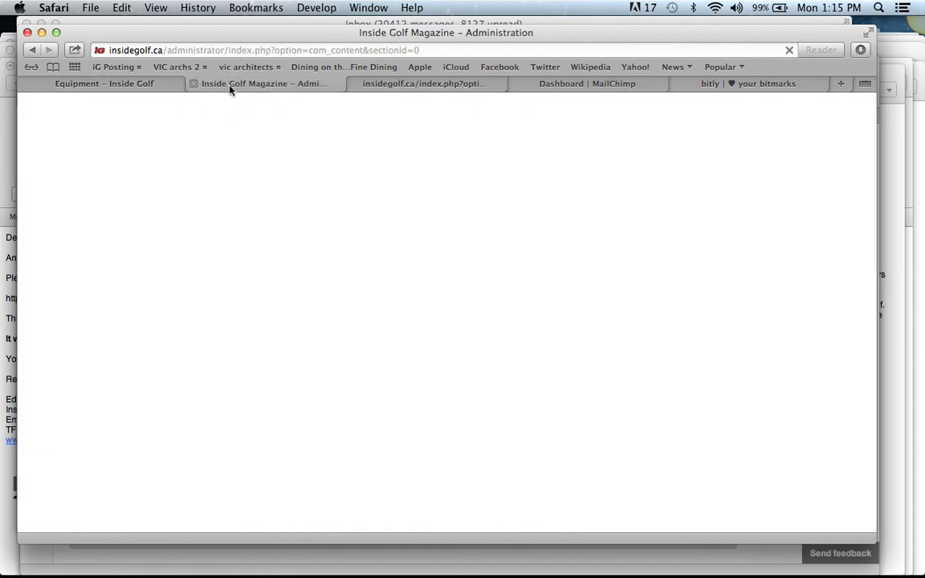
pyautogui.click(153, 84)
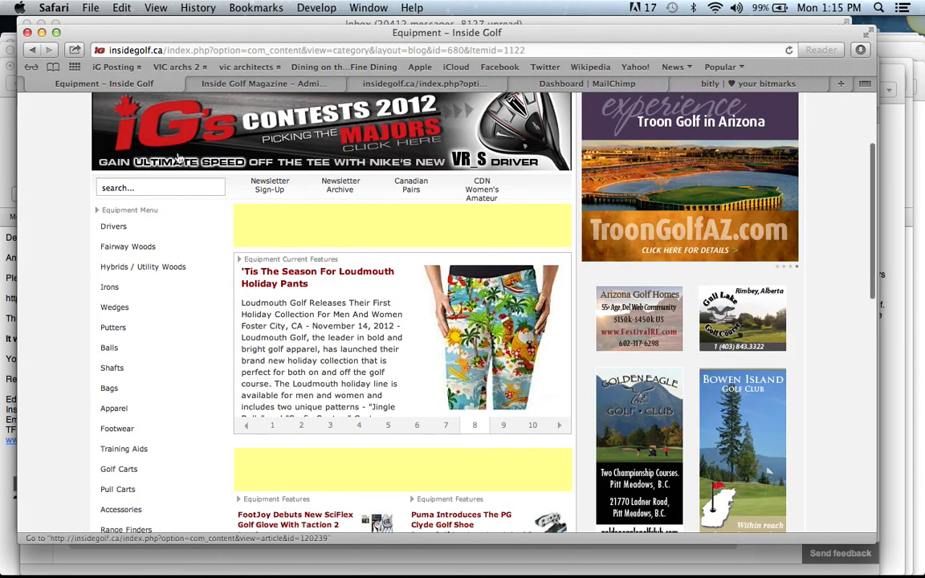
pyautogui.press('super+r')
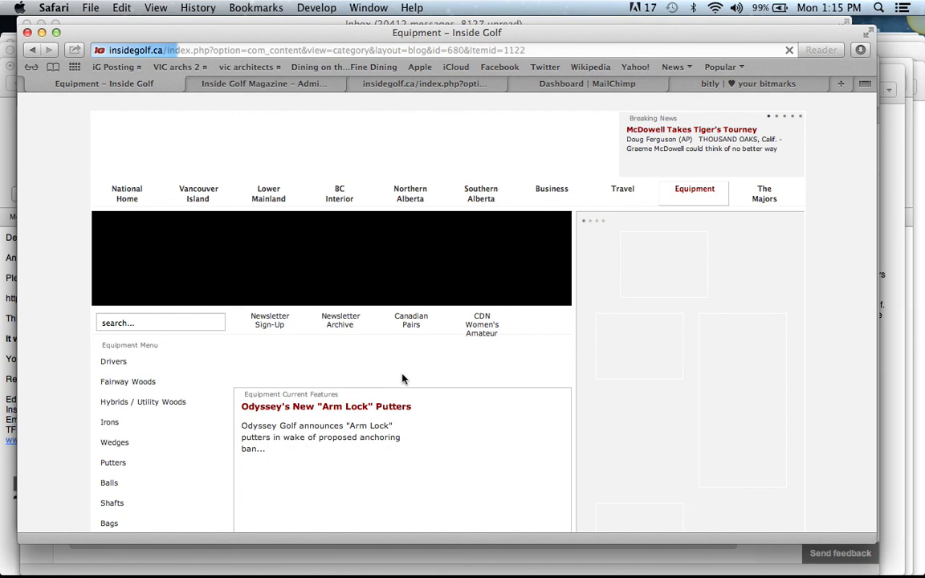
pyautogui.scroll(-2, 310, 451)
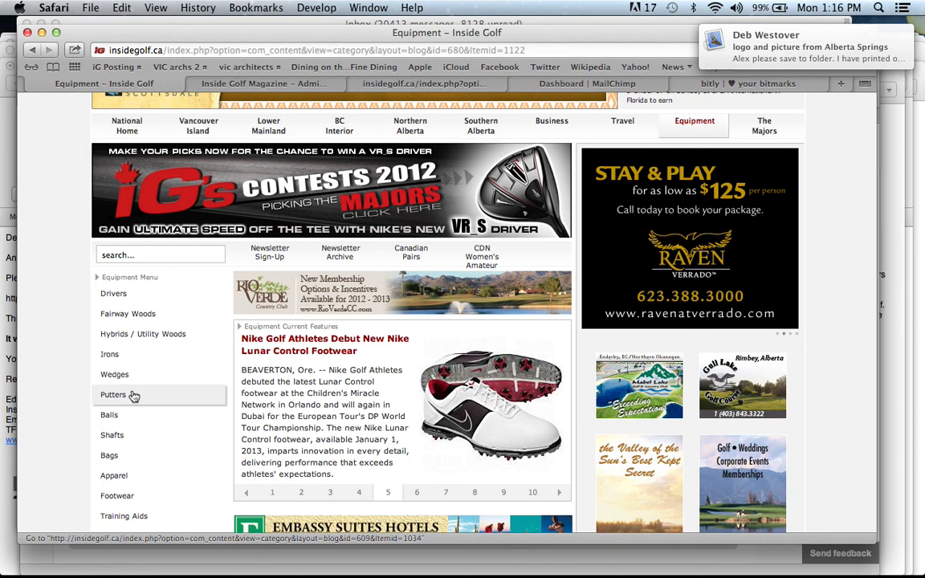
pyautogui.scroll(5, 175, 416)
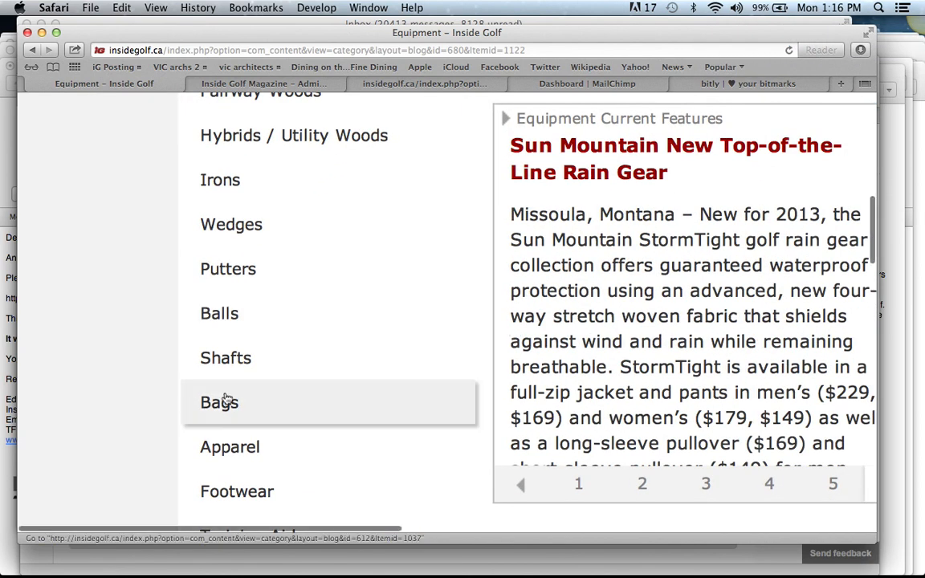
pyautogui.scroll(-5, 228, 402)
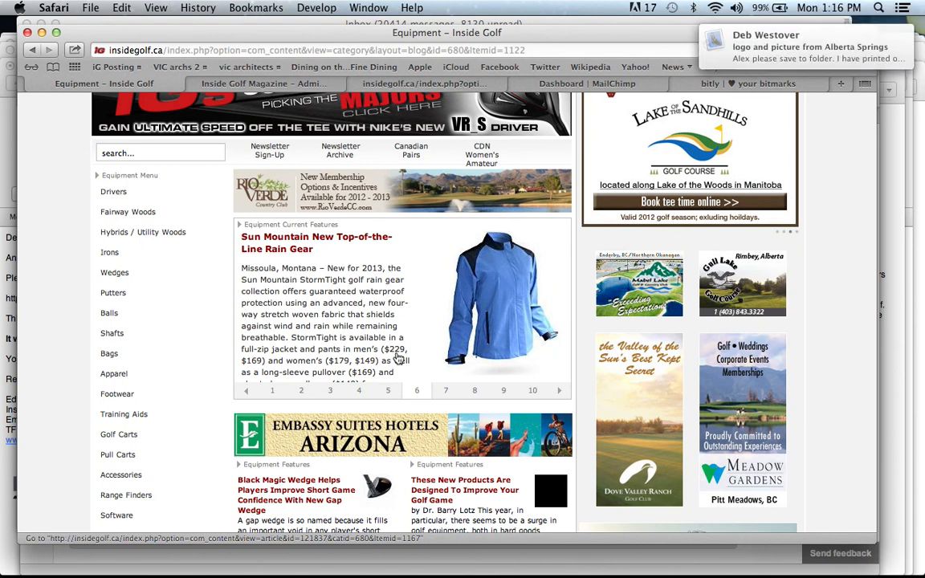
pyautogui.moveTo(727, 572)
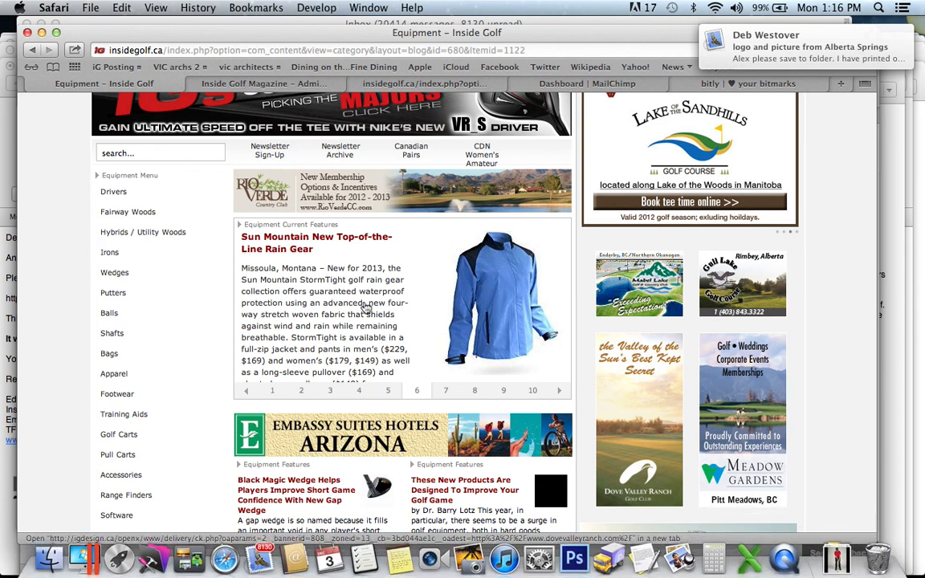
pyautogui.click(856, 554)
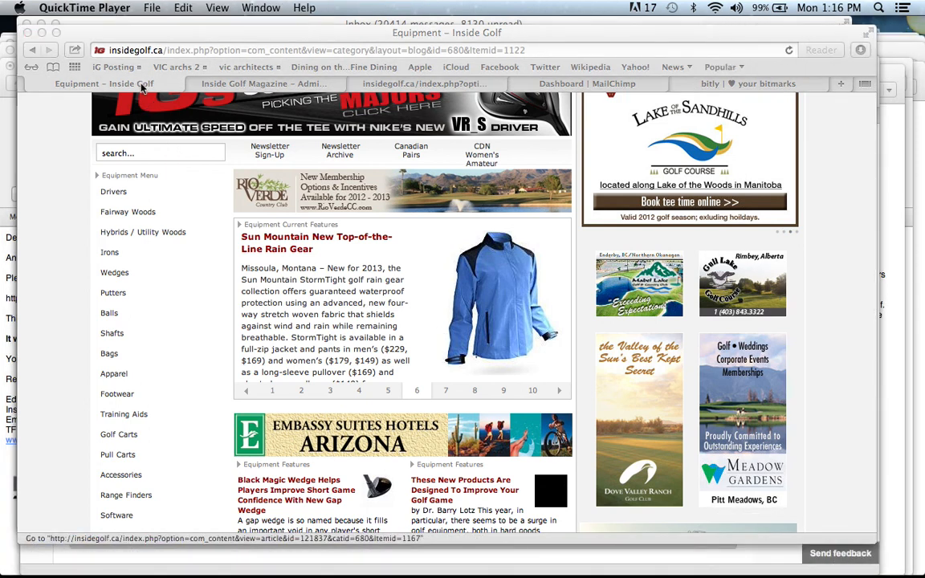